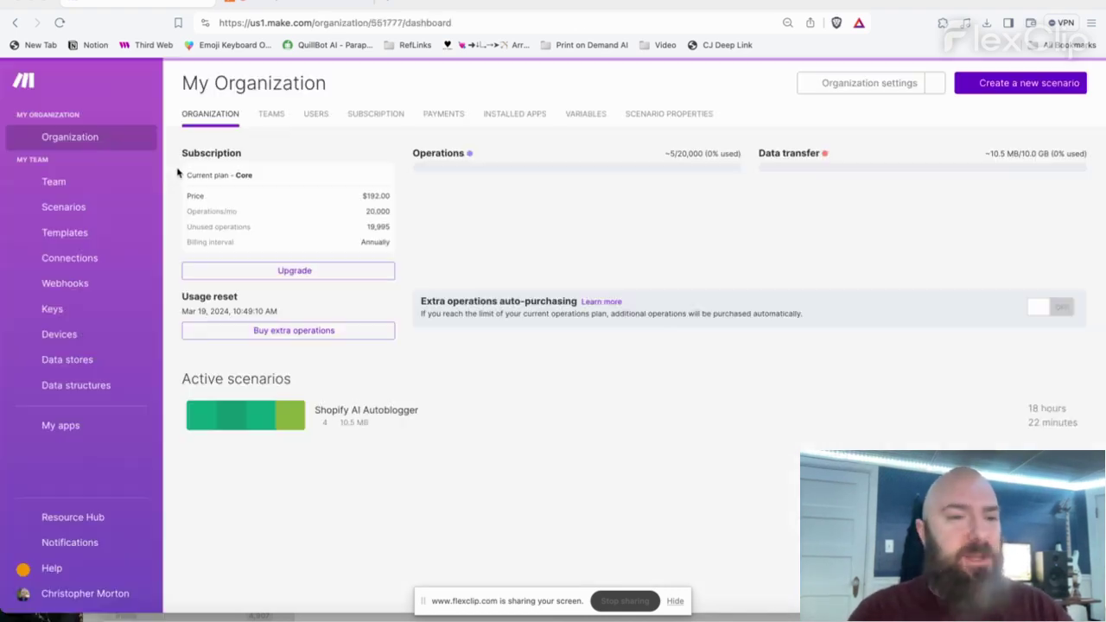
- Go to All Over Prints, then AI Autoblogger Templates, and open the Tumblr AI Autoblogger scenario
click(79, 212)
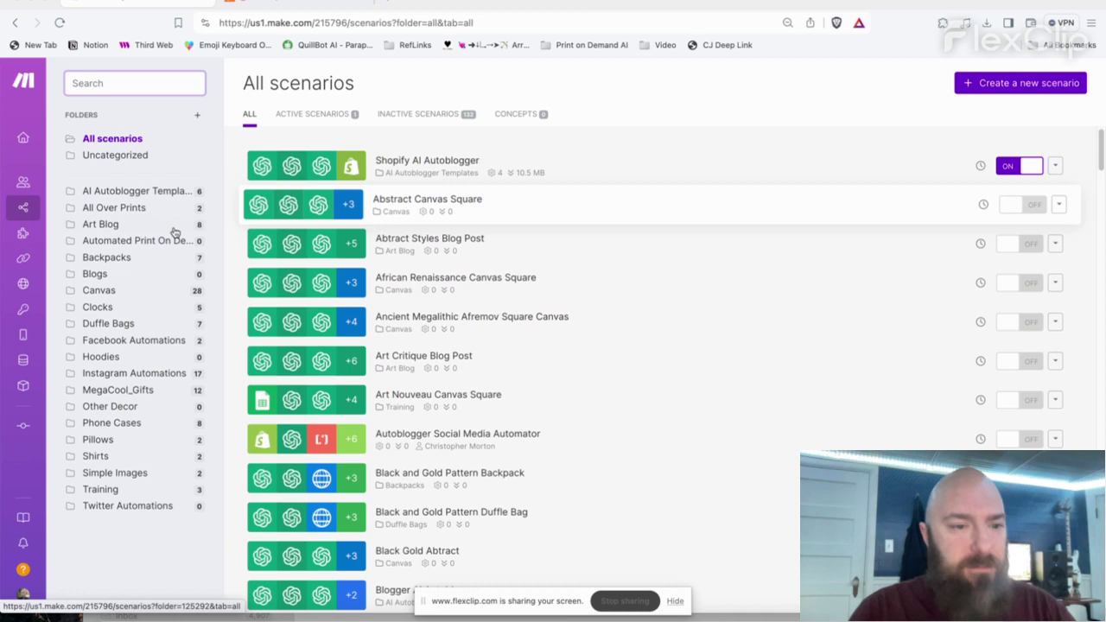
click(149, 208)
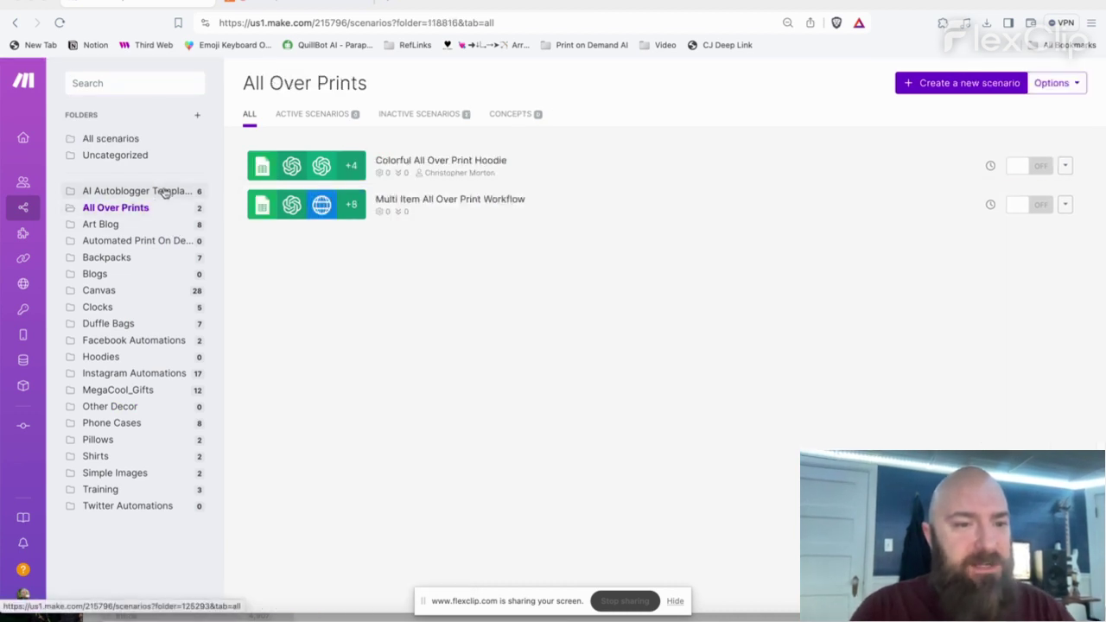
click(163, 191)
click(504, 316)
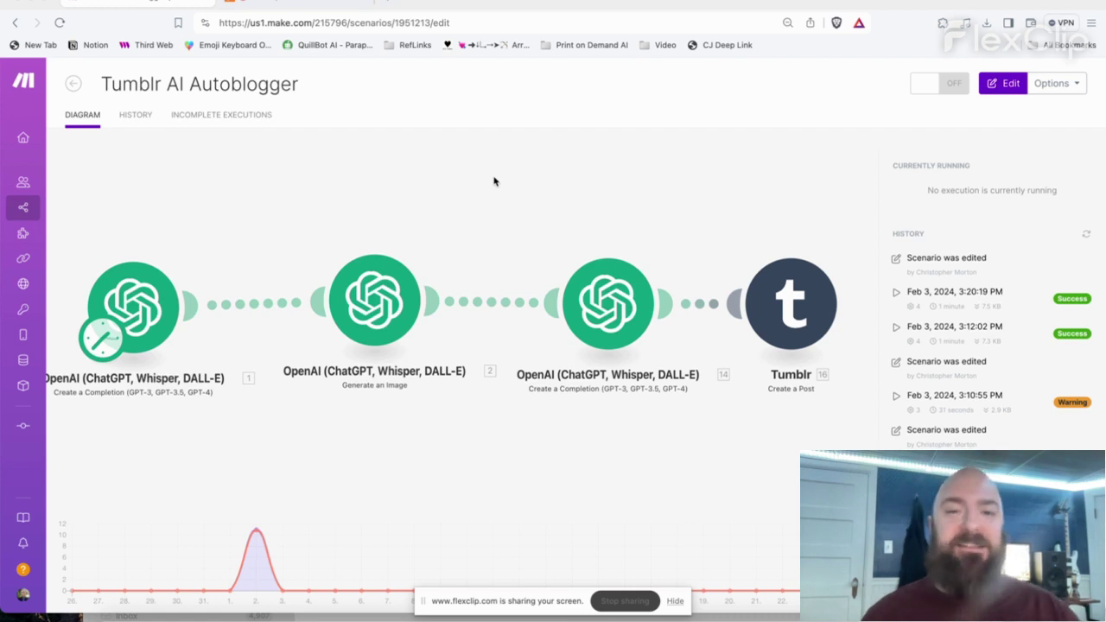
- Enter edit mode and review the completion, Generate an Image and third OpenAI modules' settings
click(149, 302)
click(159, 299)
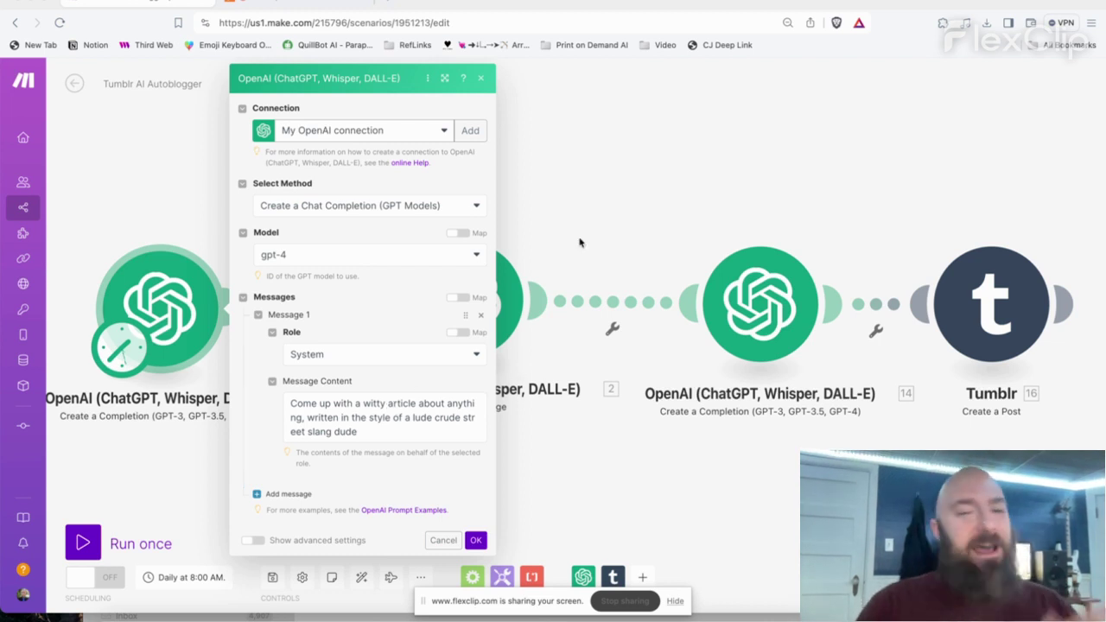
click(665, 135)
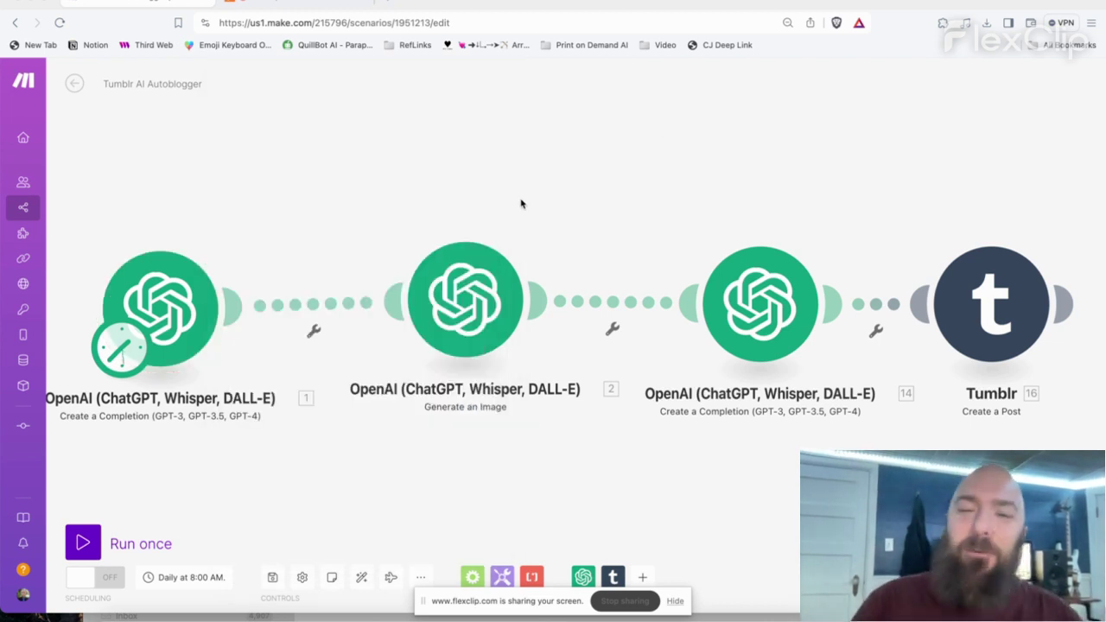
click(454, 311)
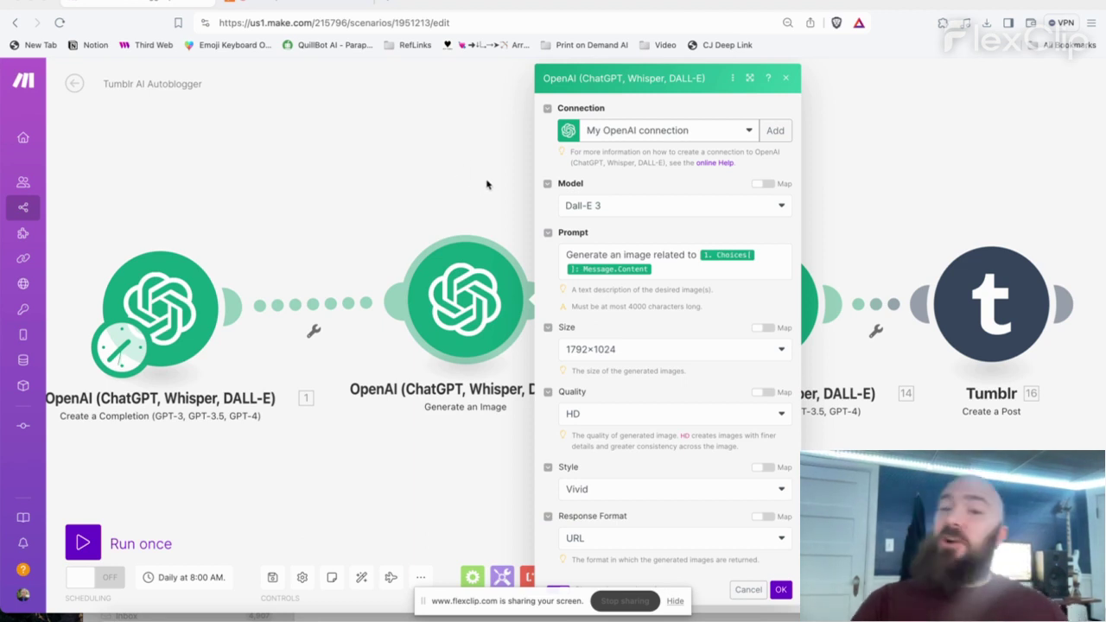
click(486, 184)
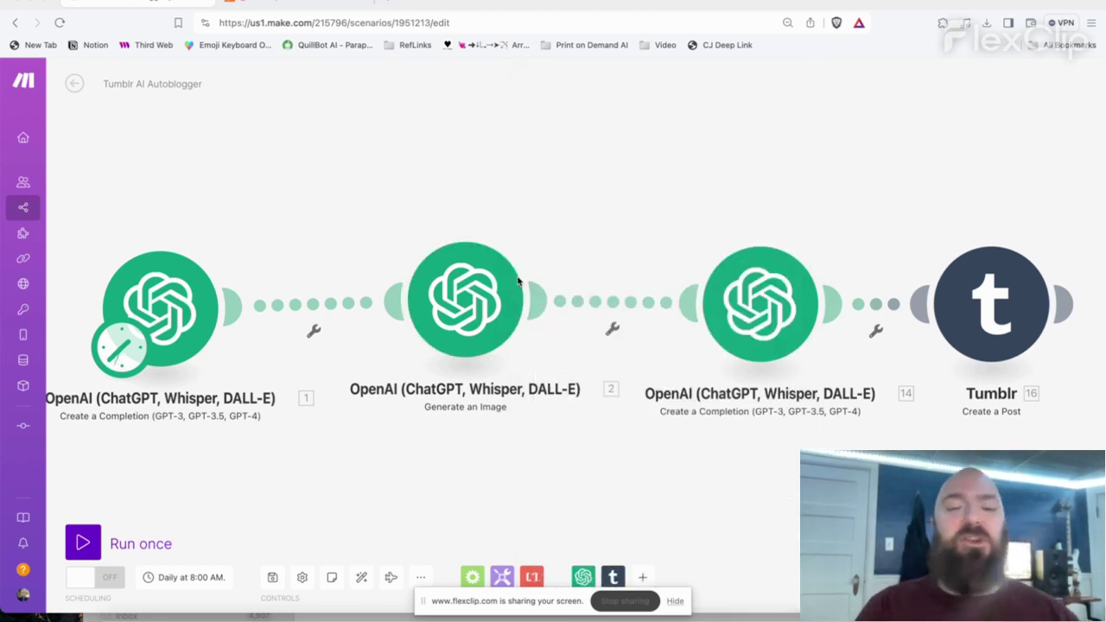
click(776, 309)
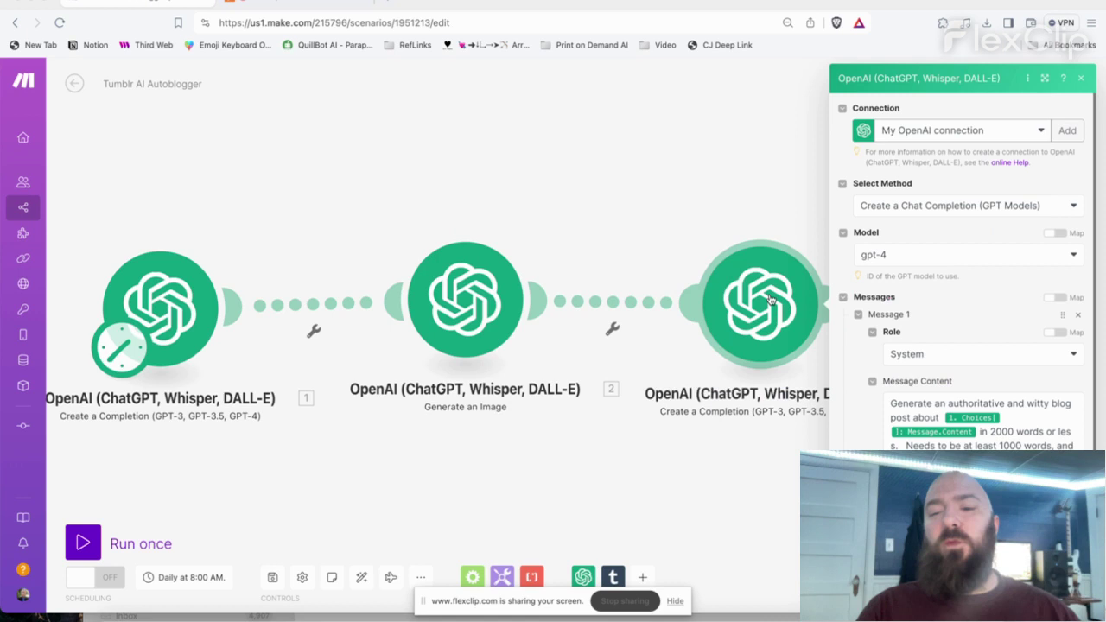
click(652, 192)
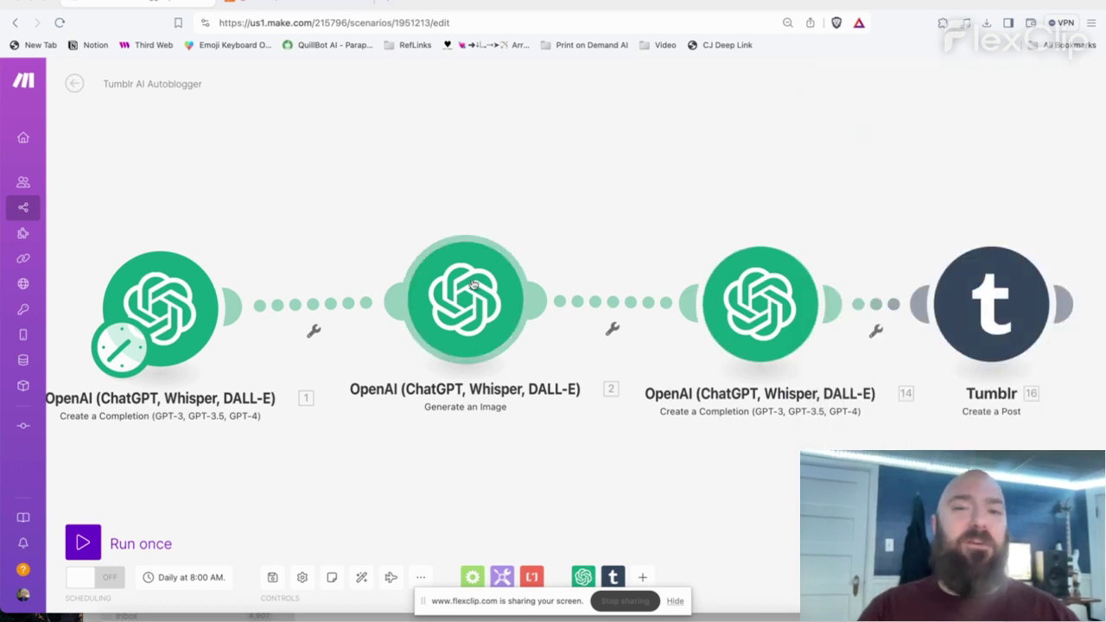
- Keep the DALL-E image Response Format on URL, confirm, and review the completion module
click(467, 283)
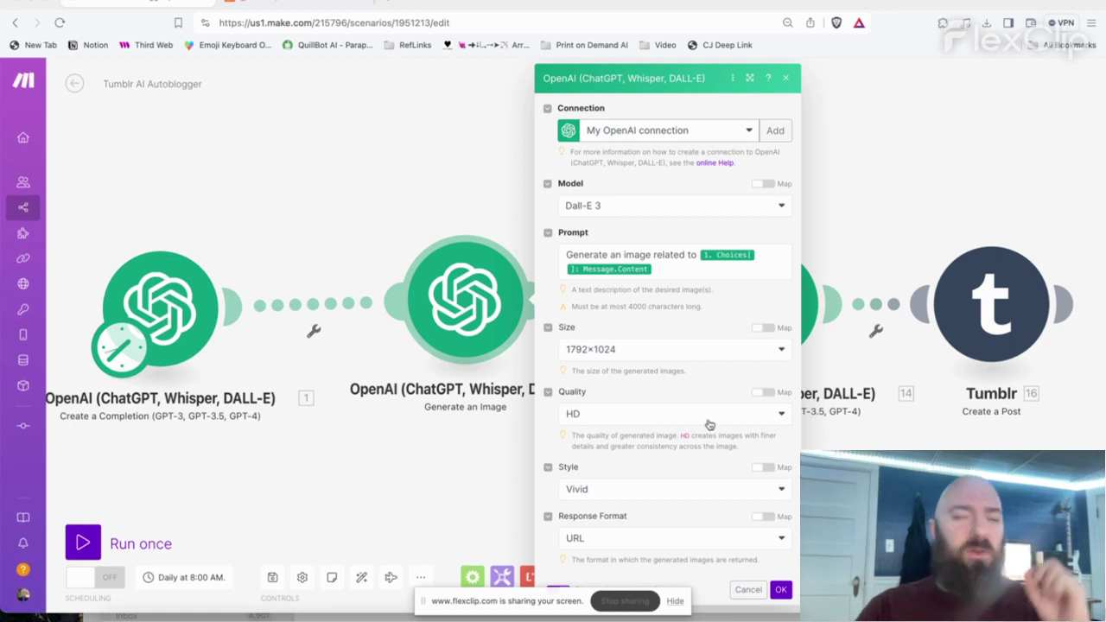
click(643, 545)
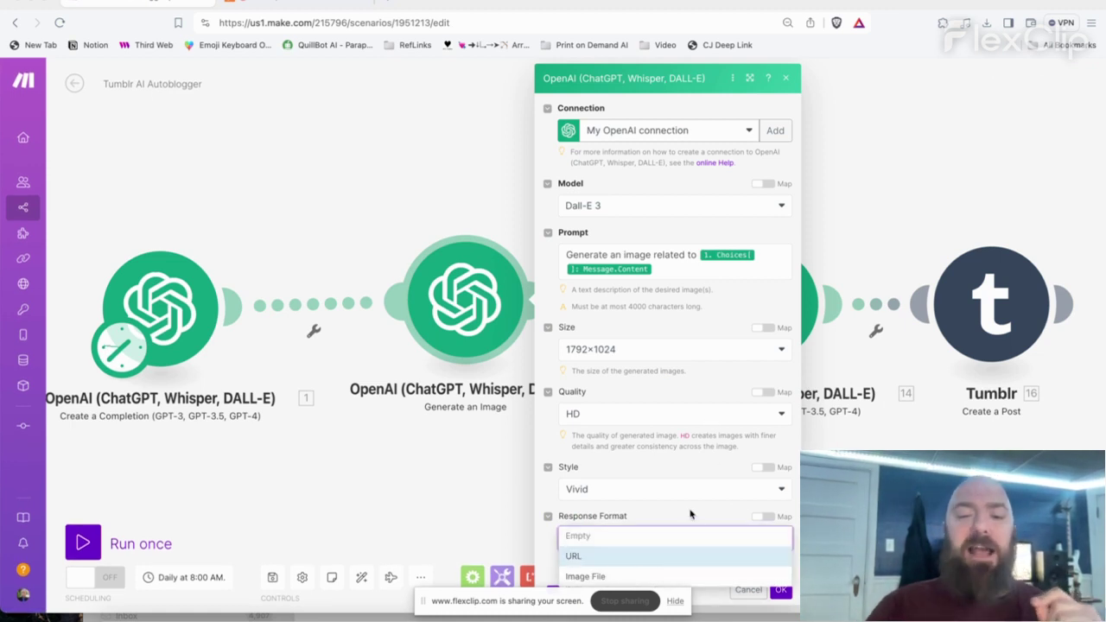
click(694, 514)
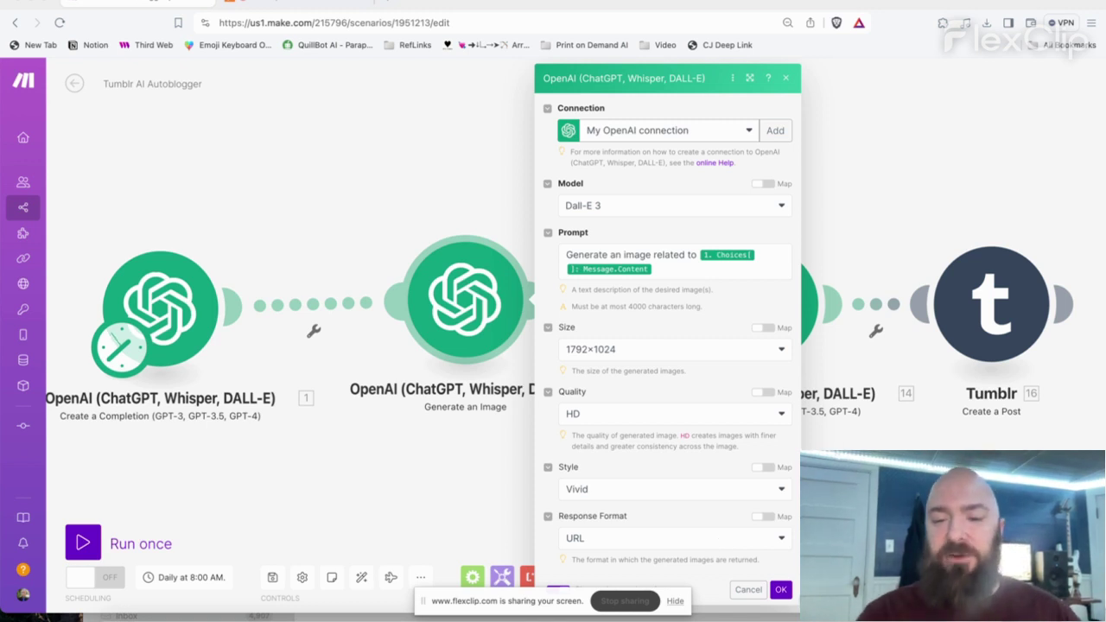
click(781, 590)
click(754, 294)
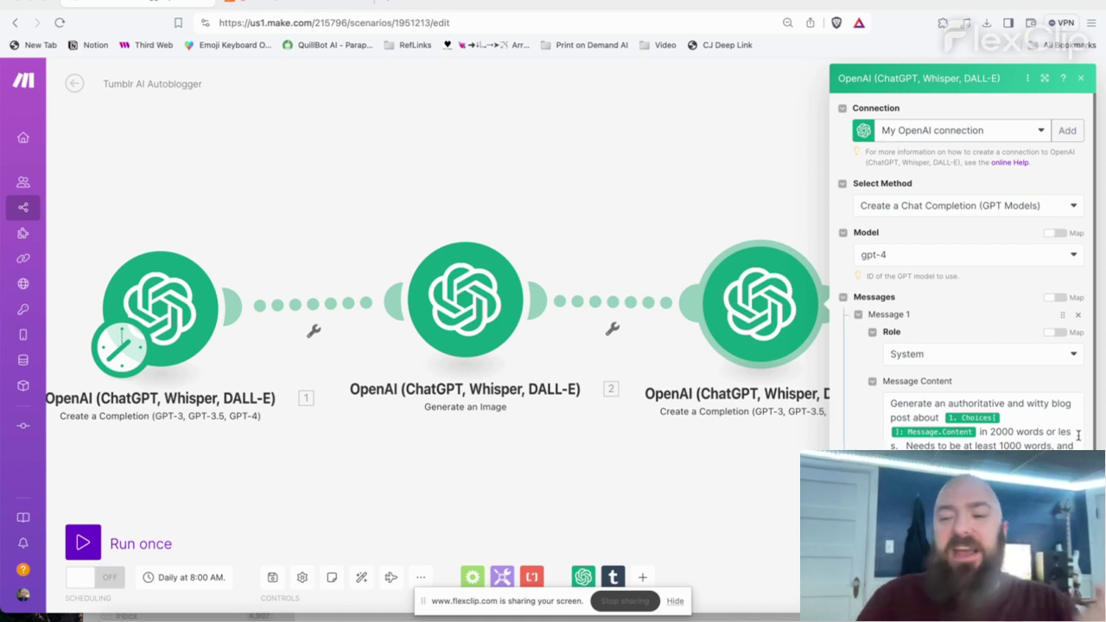
key(Escape)
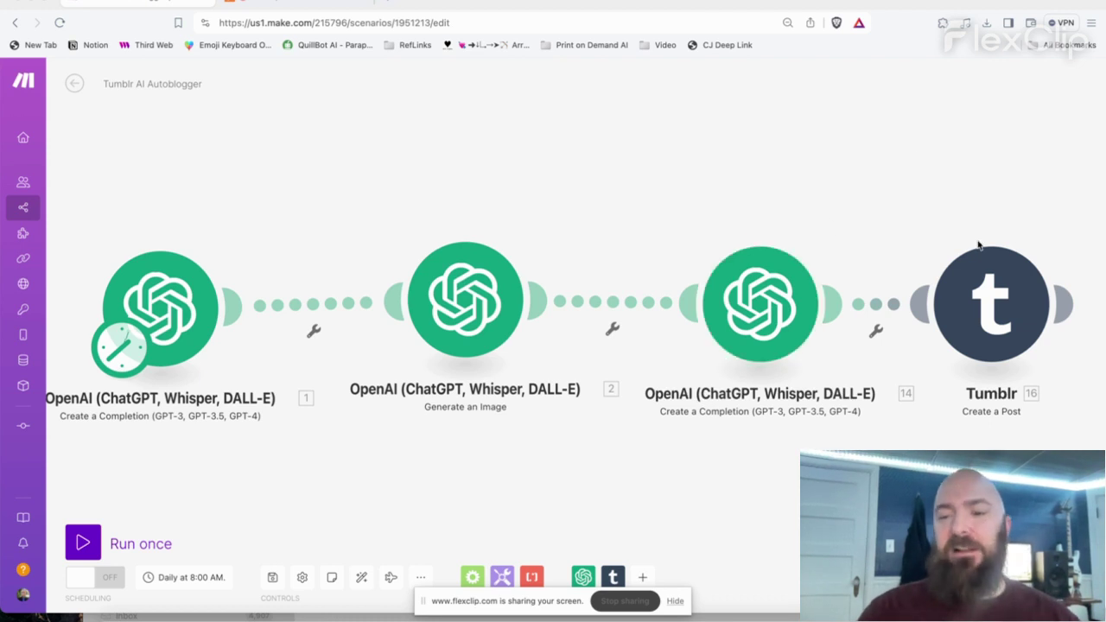
- In Tumblr Create a Post, keep the existing connection, current blog and Photo post type
click(990, 290)
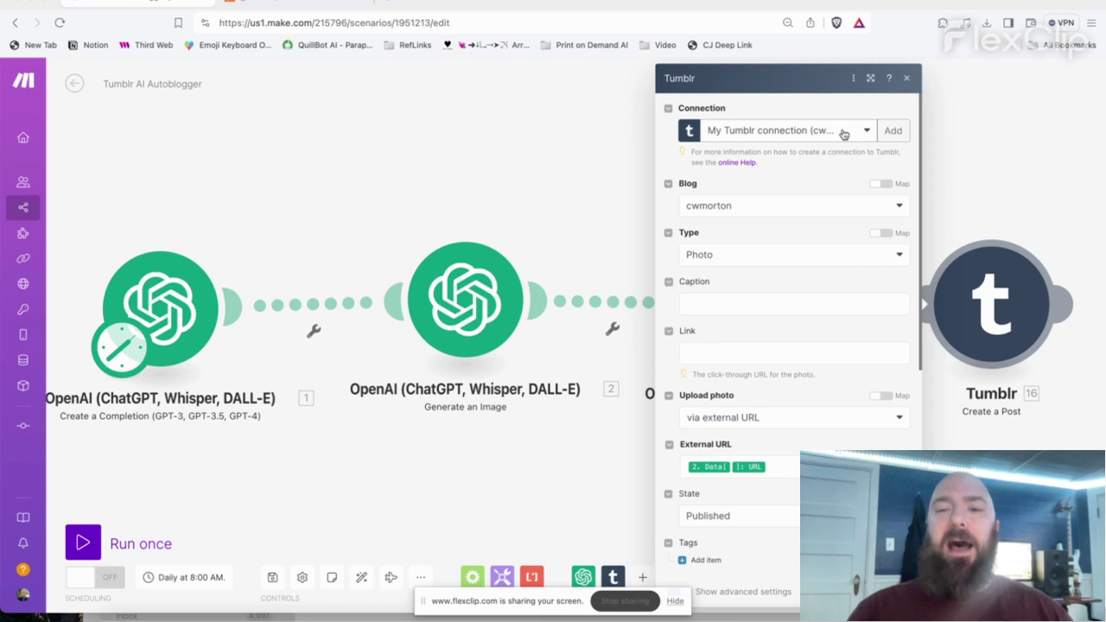
click(865, 136)
click(847, 99)
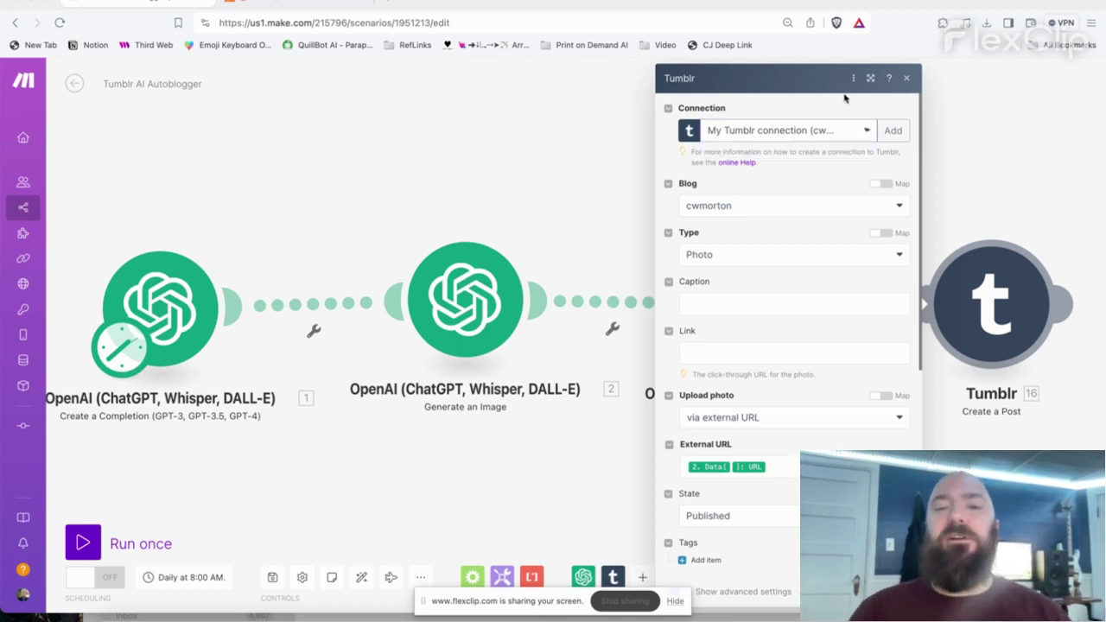
click(748, 210)
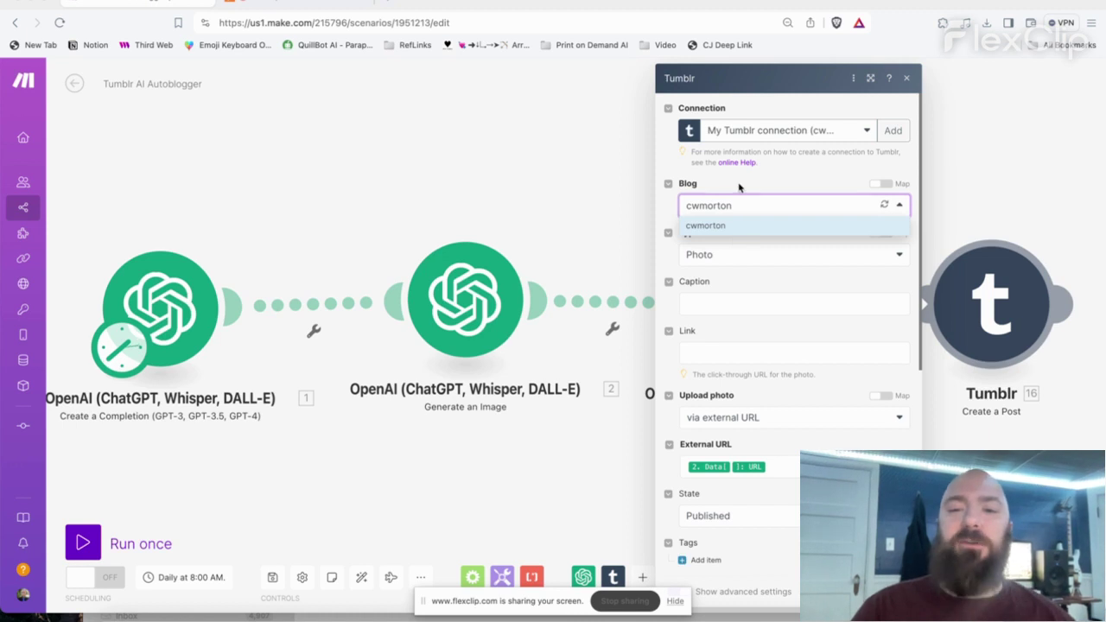
click(739, 186)
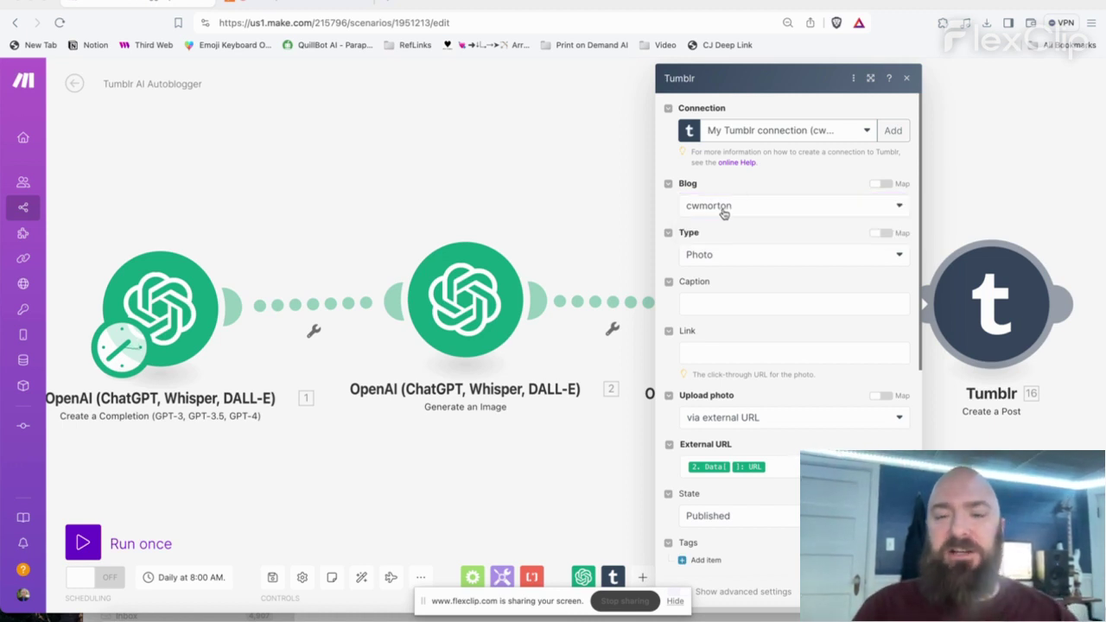
click(723, 212)
click(757, 227)
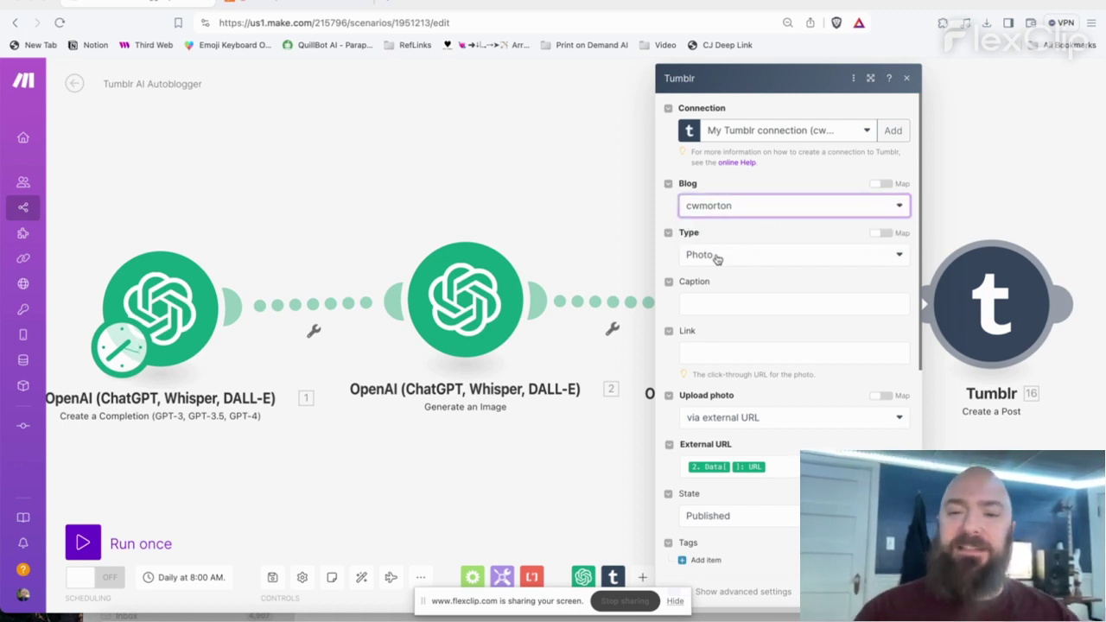
click(734, 256)
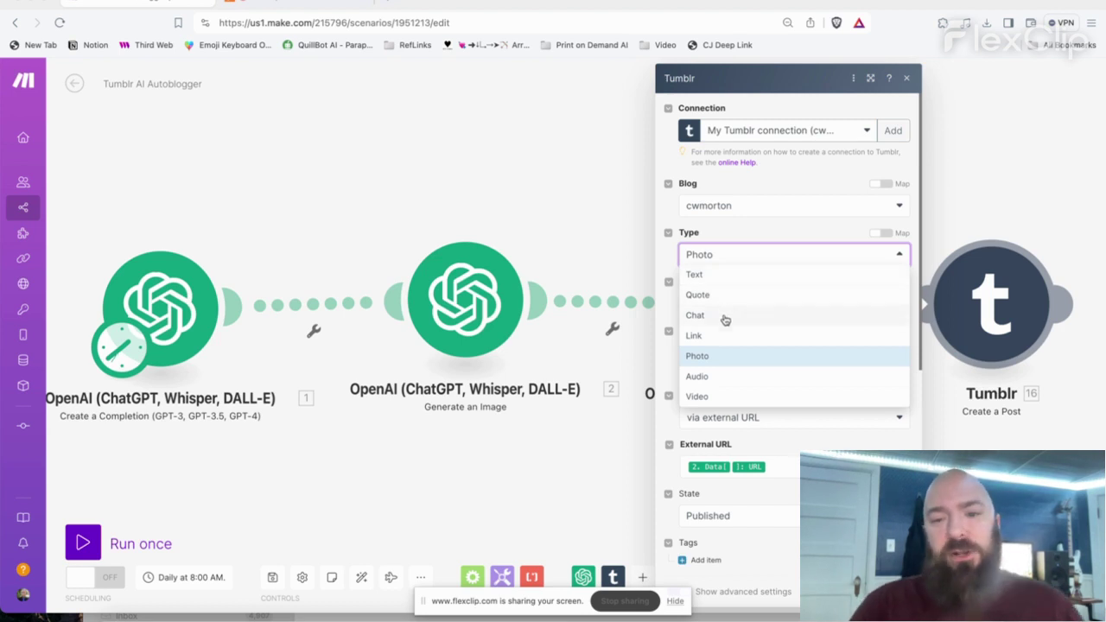
click(721, 355)
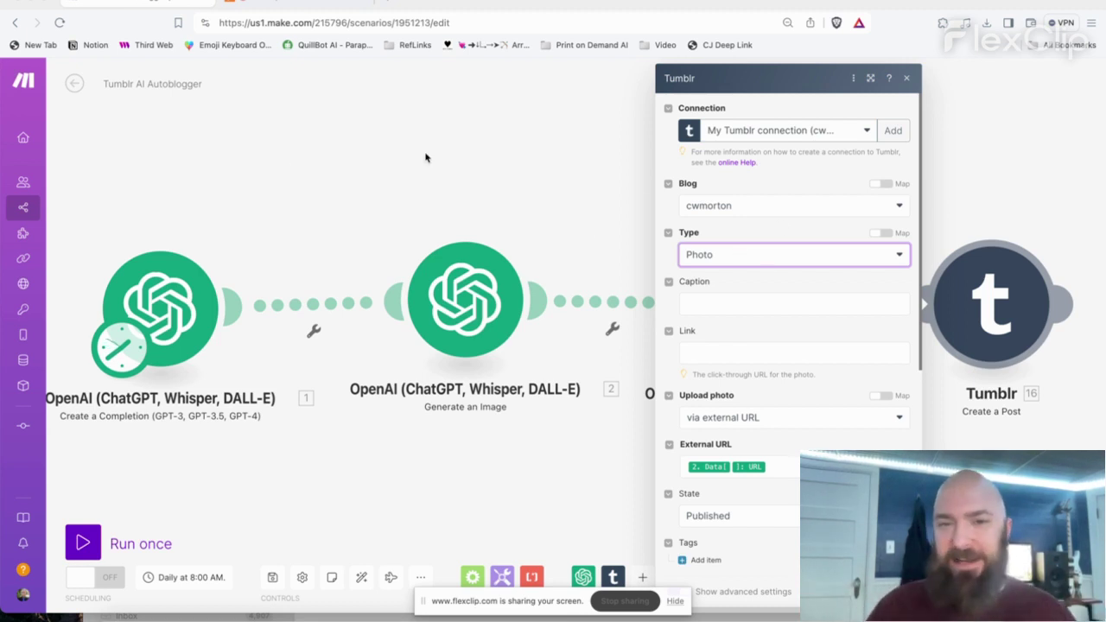
- Switch the post type to Text and map the completion's Message.Content into the Title
click(720, 260)
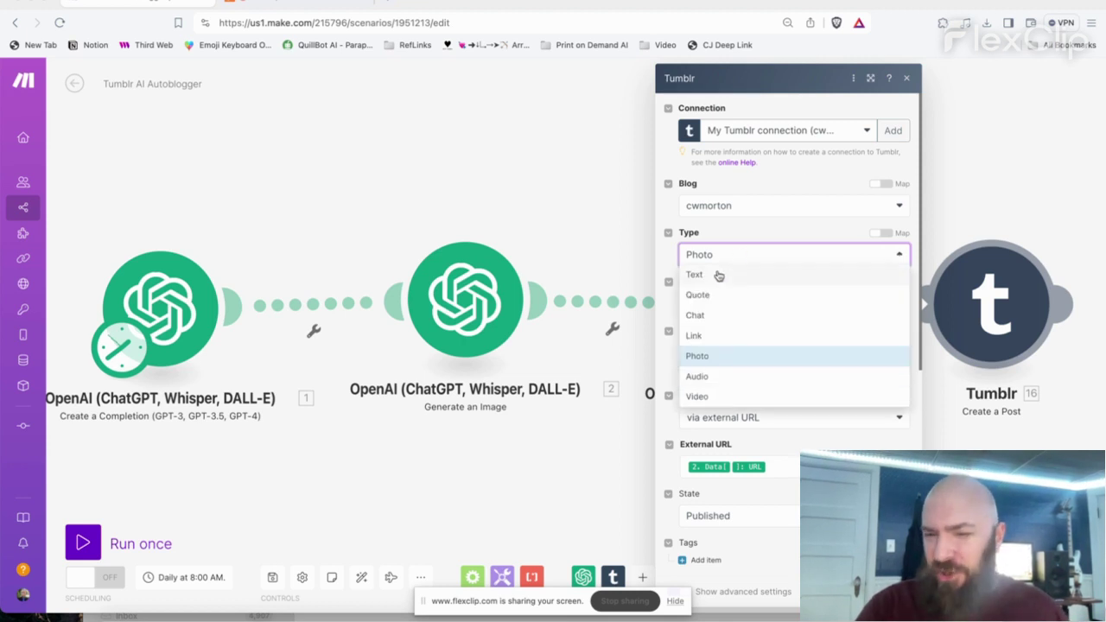
click(717, 274)
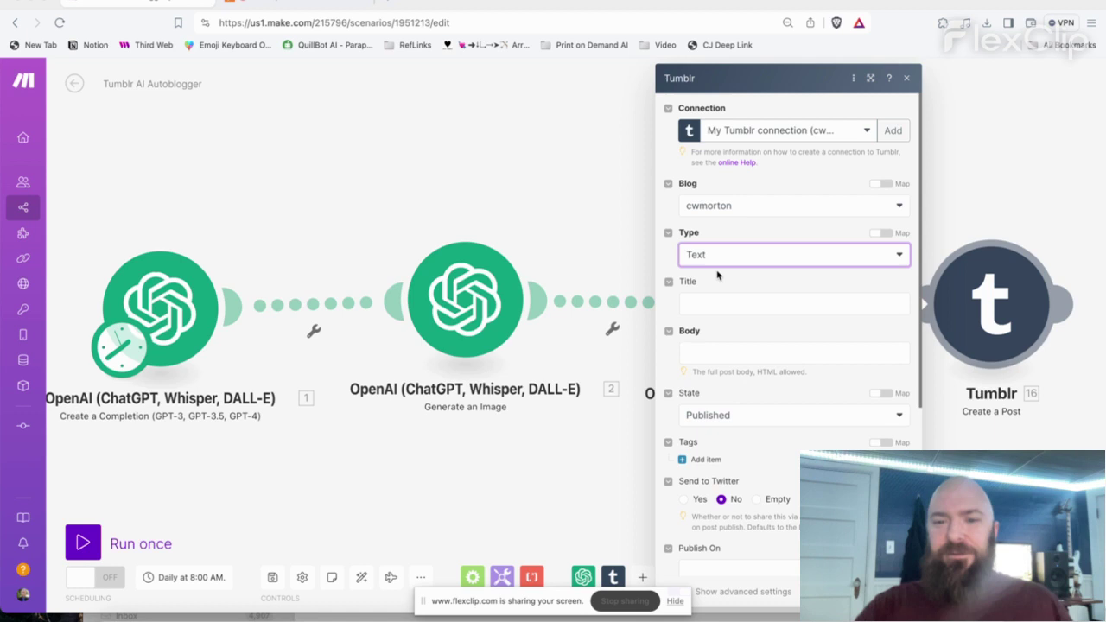
click(708, 352)
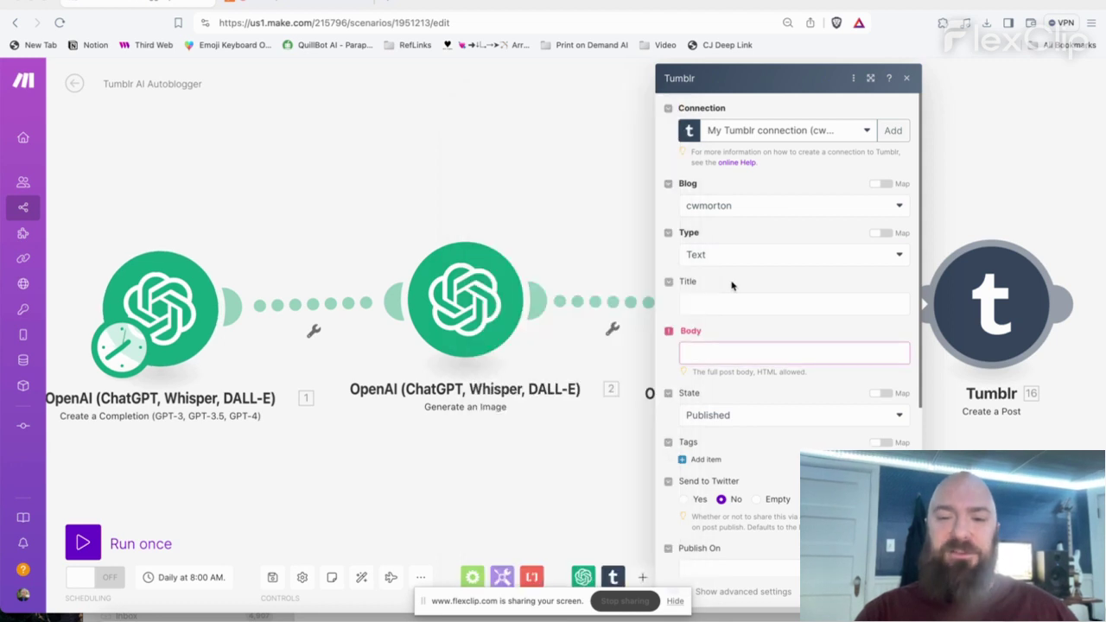
click(728, 288)
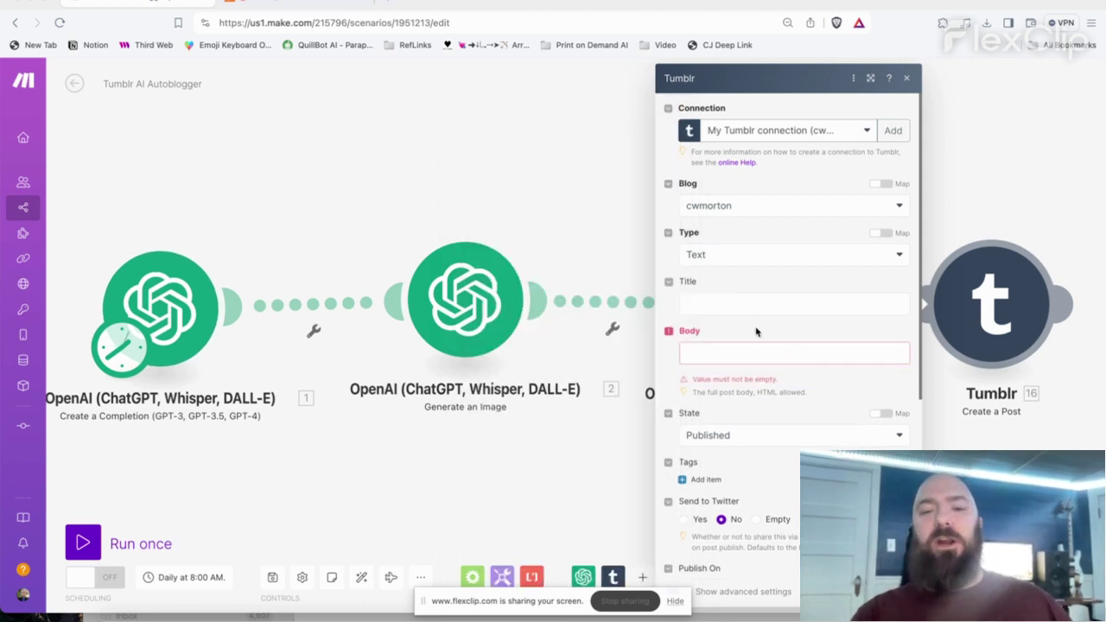
click(736, 298)
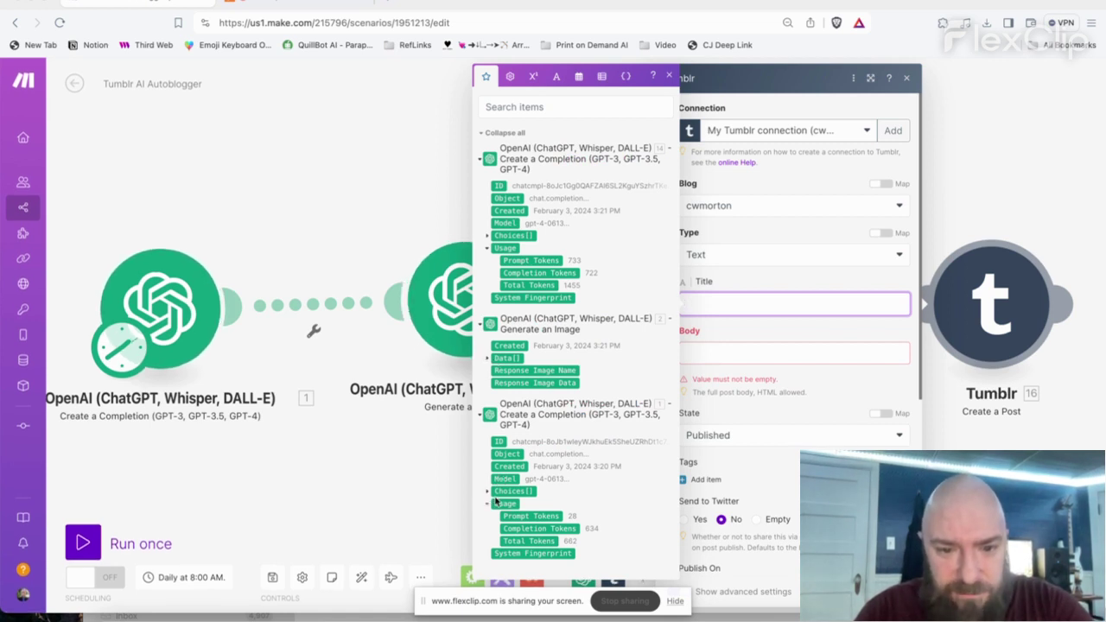
click(486, 490)
scroll(494, 505, down, 1)
click(496, 518)
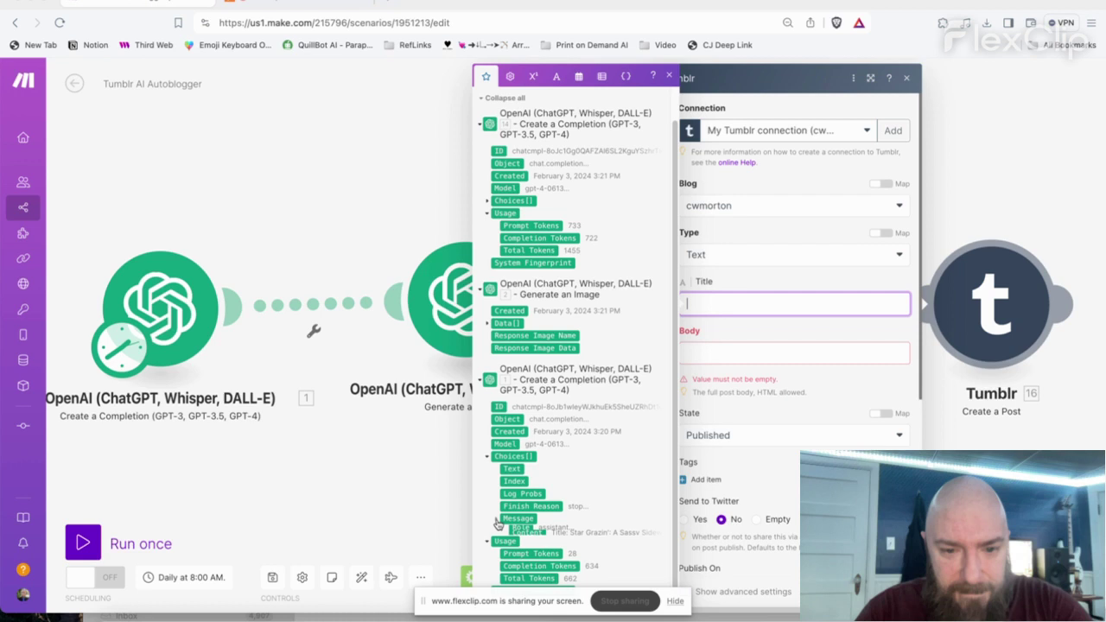
click(519, 529)
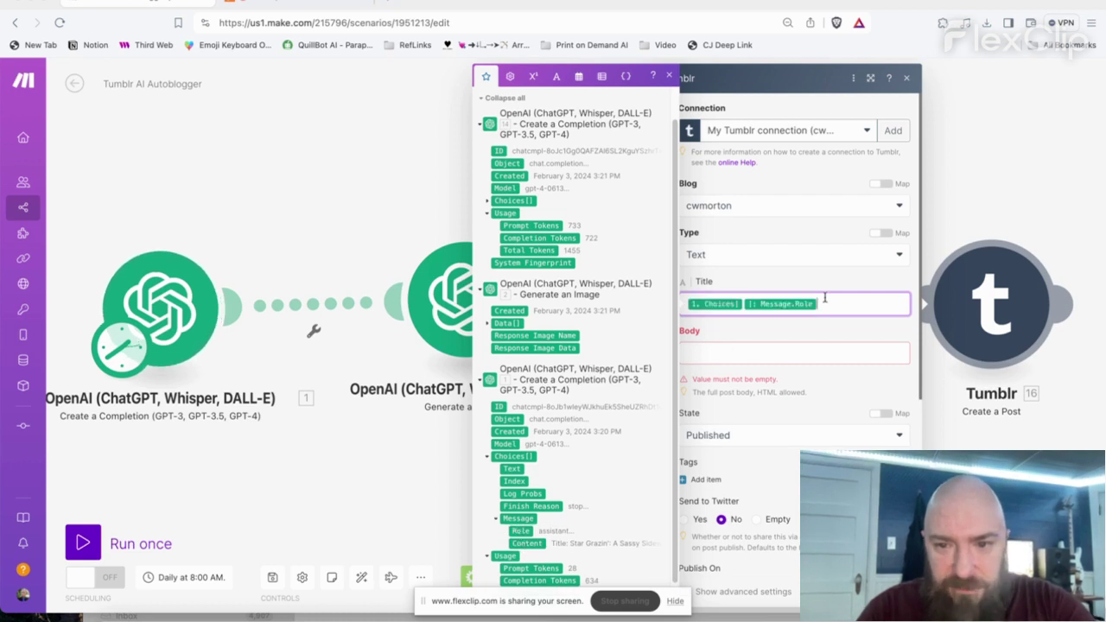
key(BackSpace)
key(BackSpace)
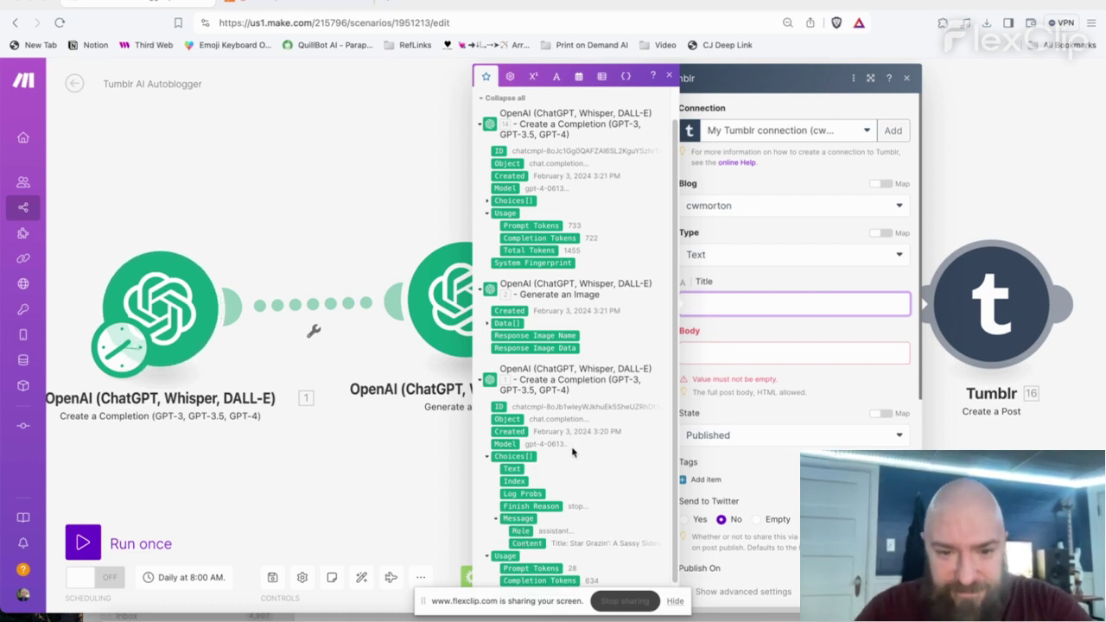
click(528, 542)
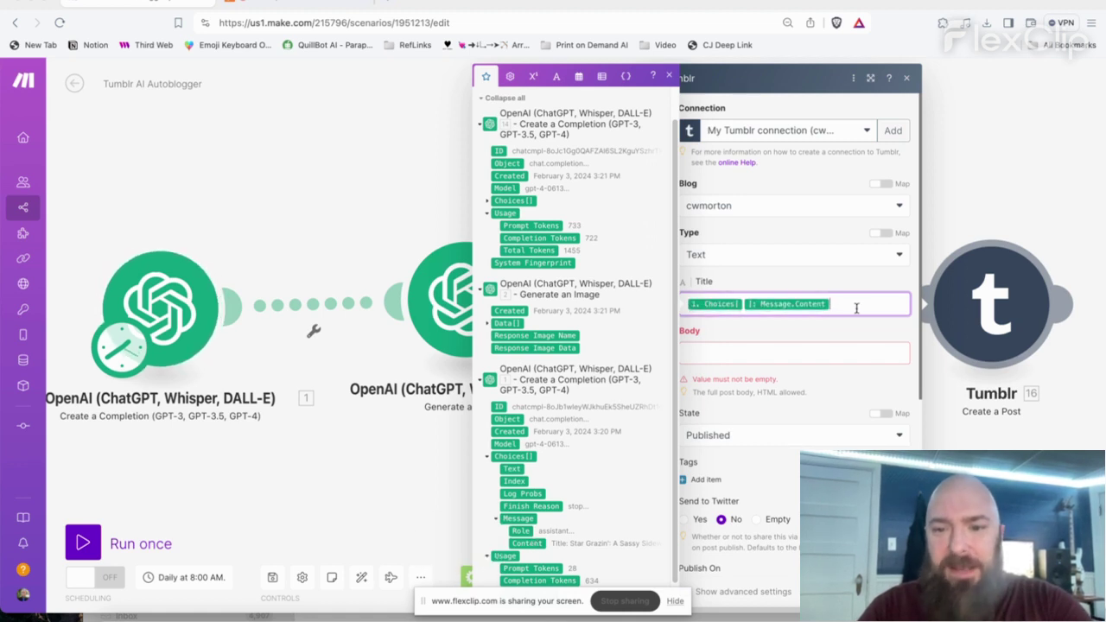
- Map the DALL-E Data[] URL and the completion's Choices Message.Content into the Body
click(693, 353)
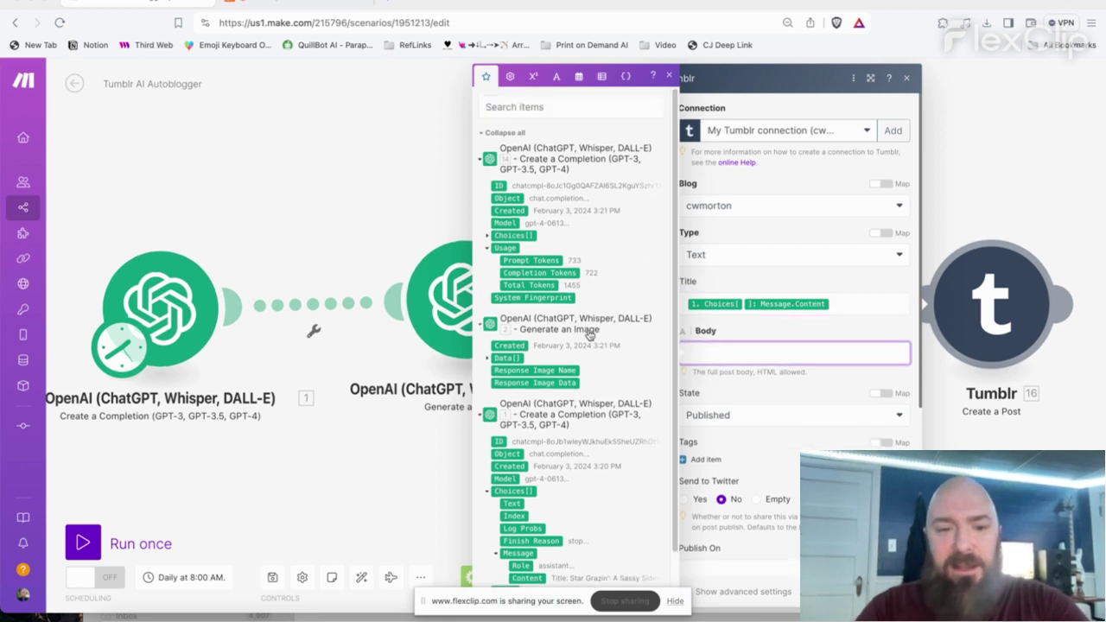
scroll(552, 462, down, 1)
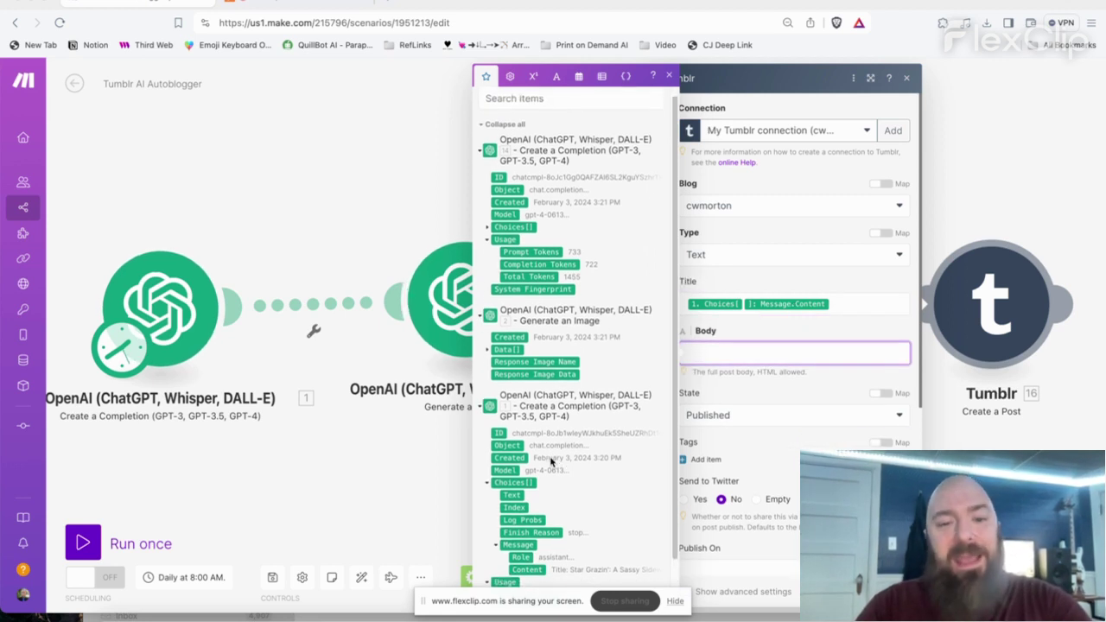
click(488, 341)
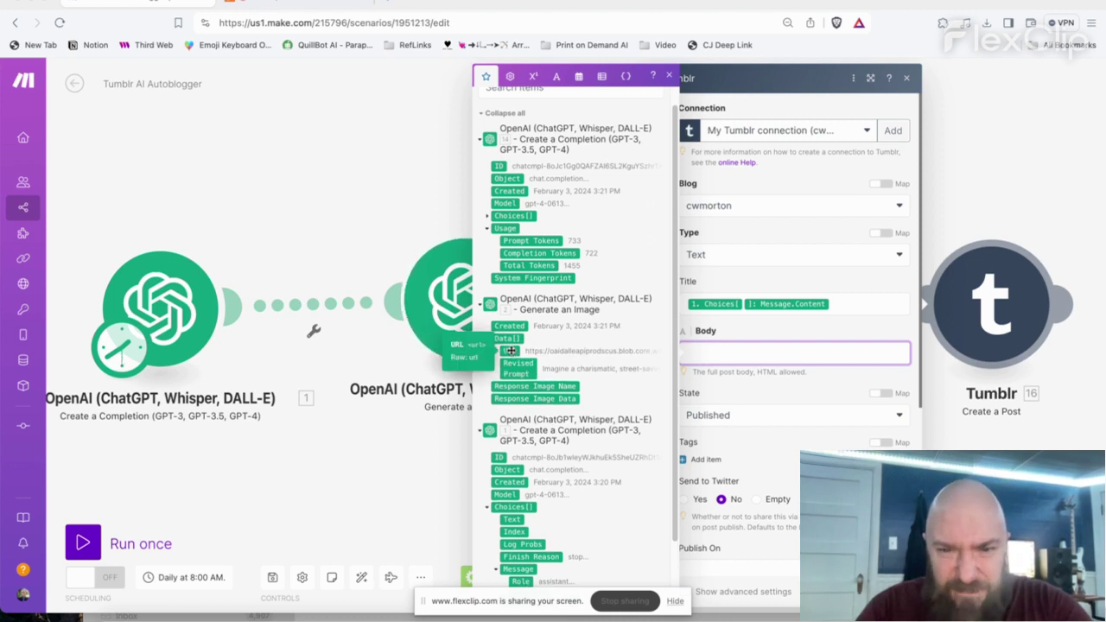
click(509, 351)
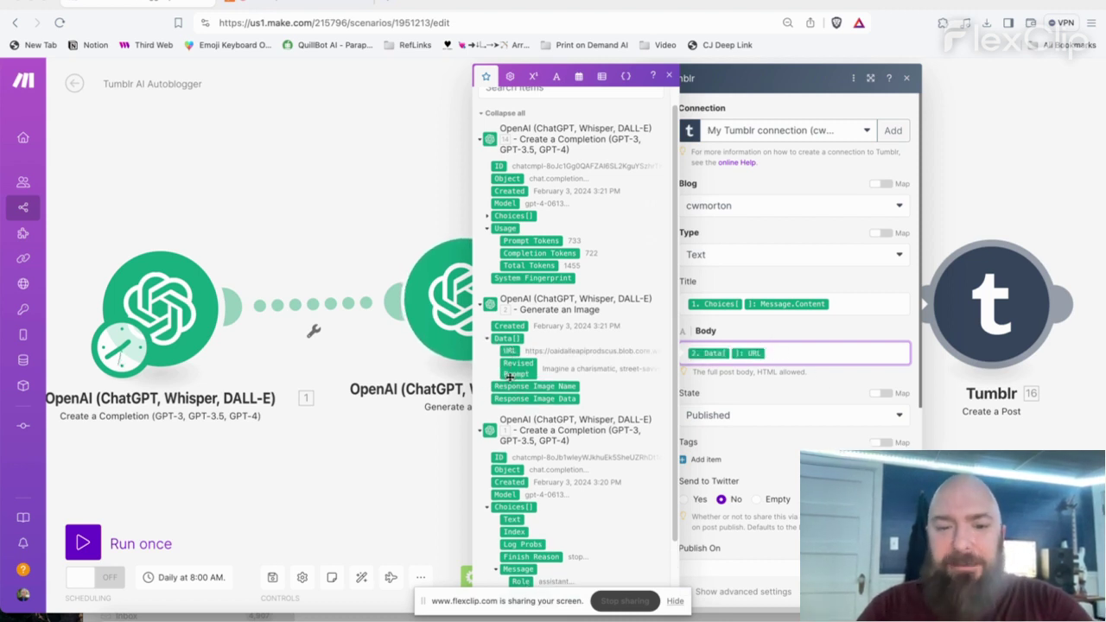
scroll(497, 499, down, 3)
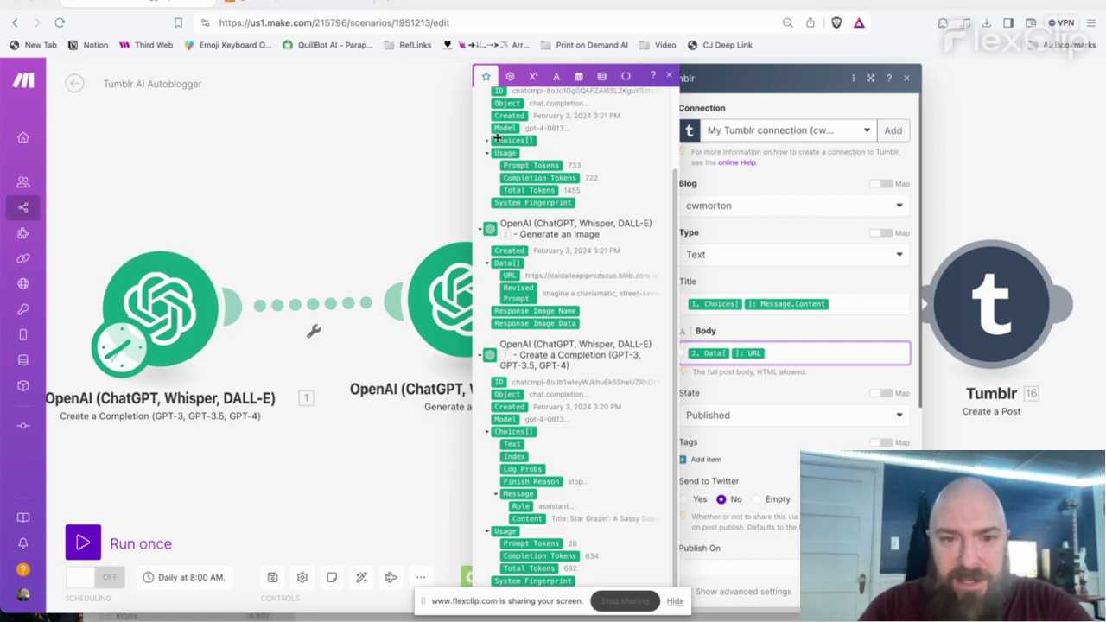
scroll(497, 137, up, 3)
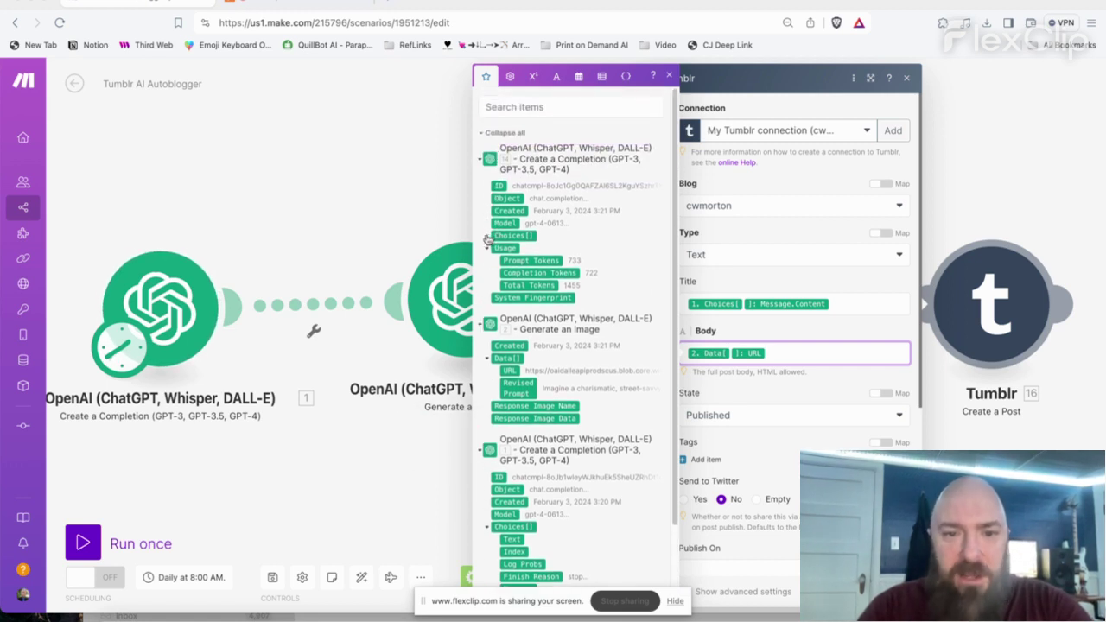
click(498, 235)
click(496, 298)
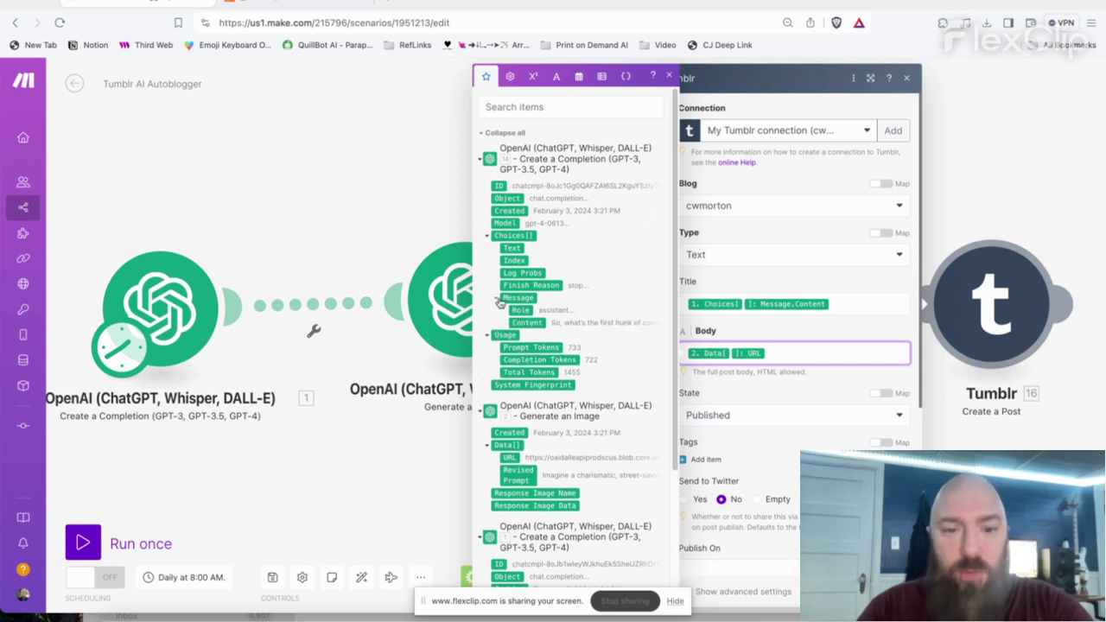
click(529, 321)
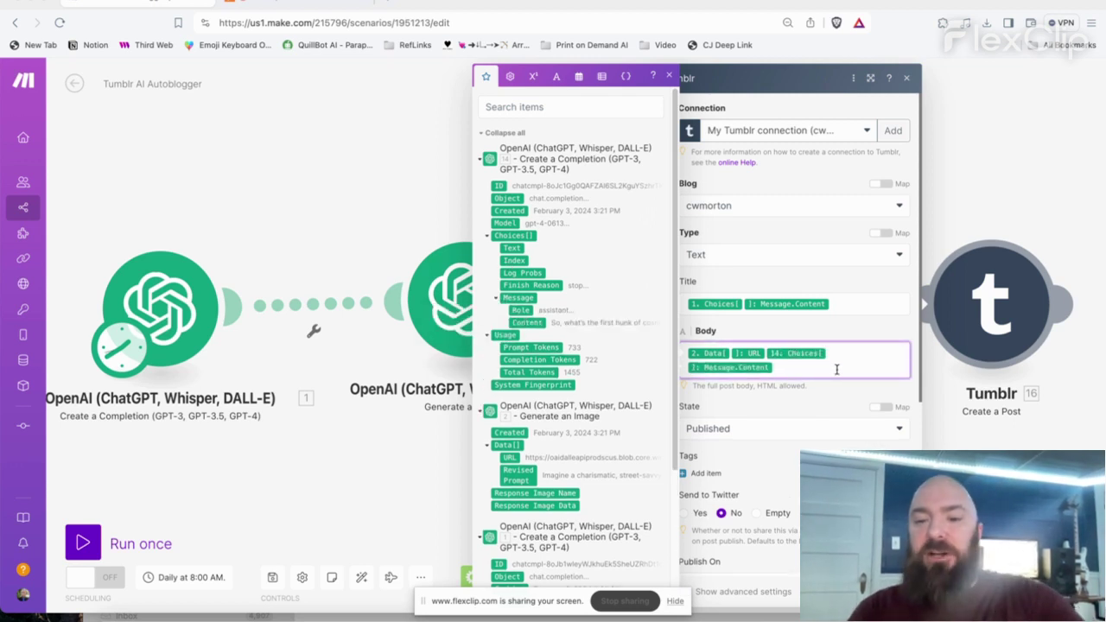
click(782, 471)
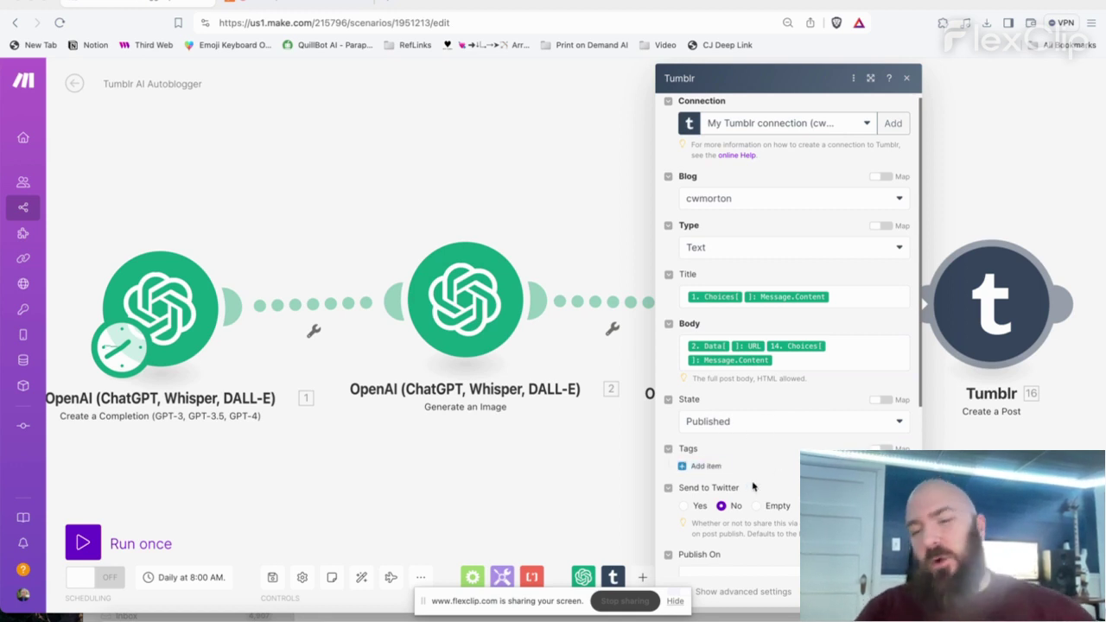
- Close the Tumblr module settings and run the scenario once
scroll(755, 476, down, 3)
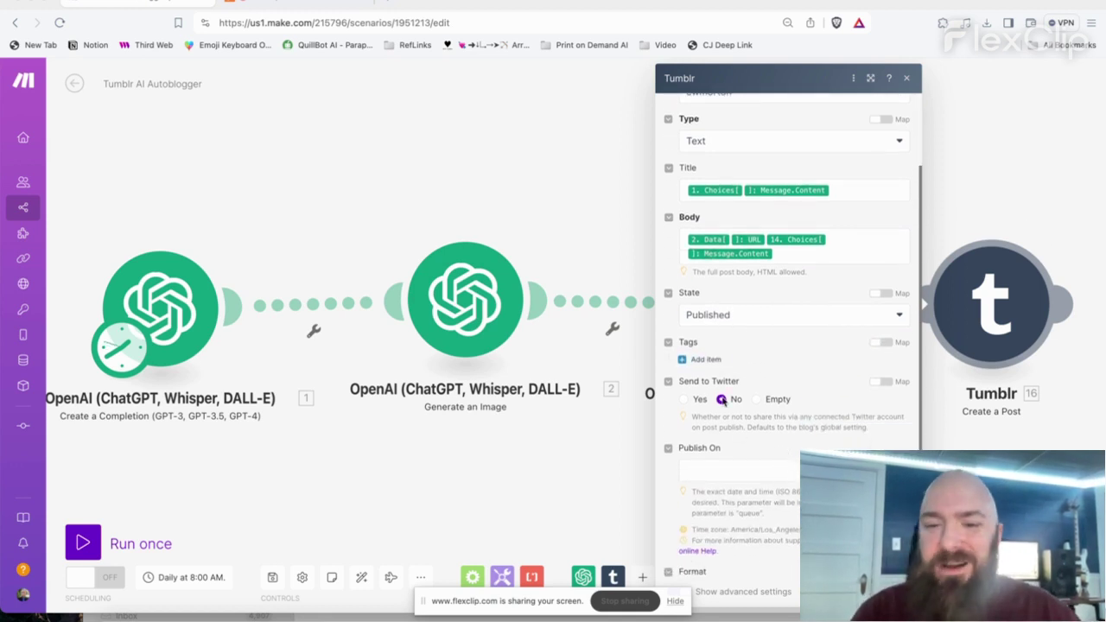
scroll(726, 436, down, 4)
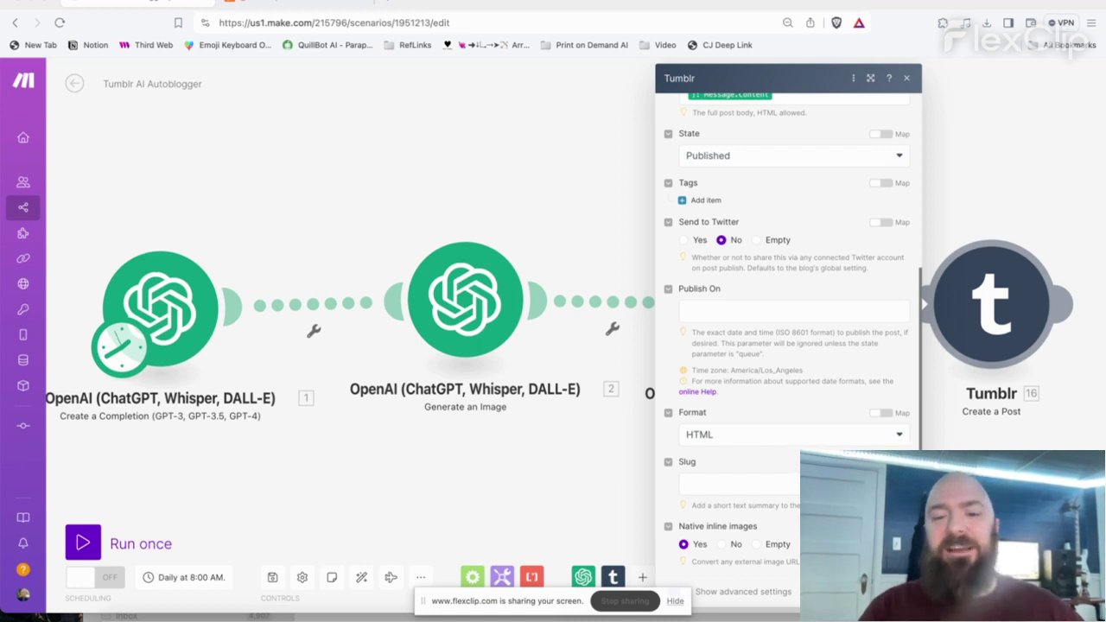
key(Escape)
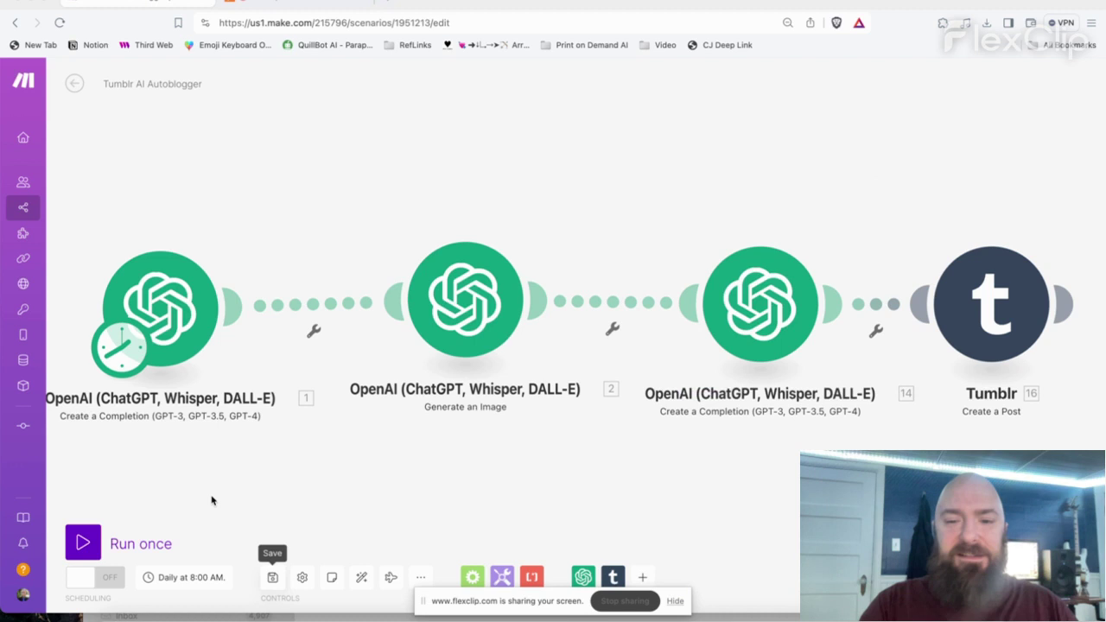
click(84, 543)
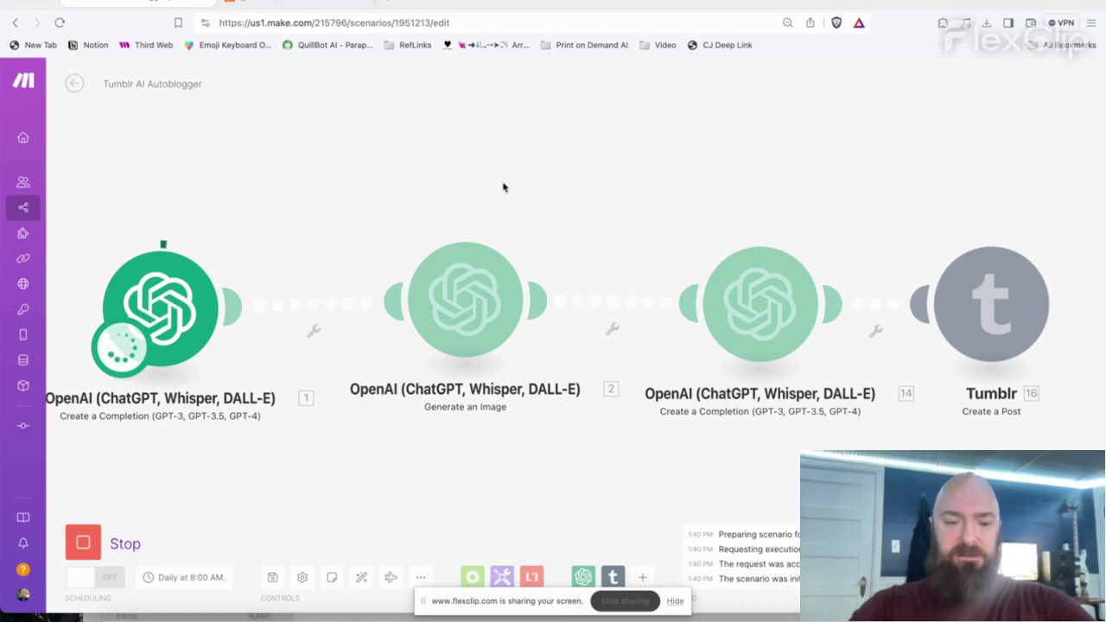
- Search for tumblr in a new tab and bring up tumblr.com's log-in window
key(super+t)
text(tumbl)
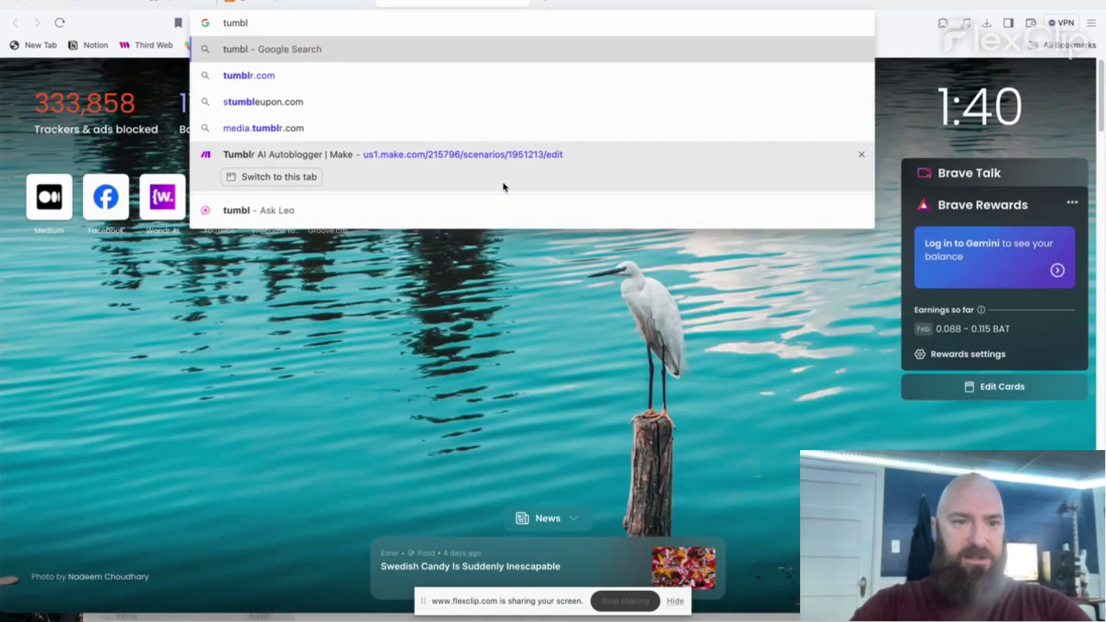
text(r)
key(Return)
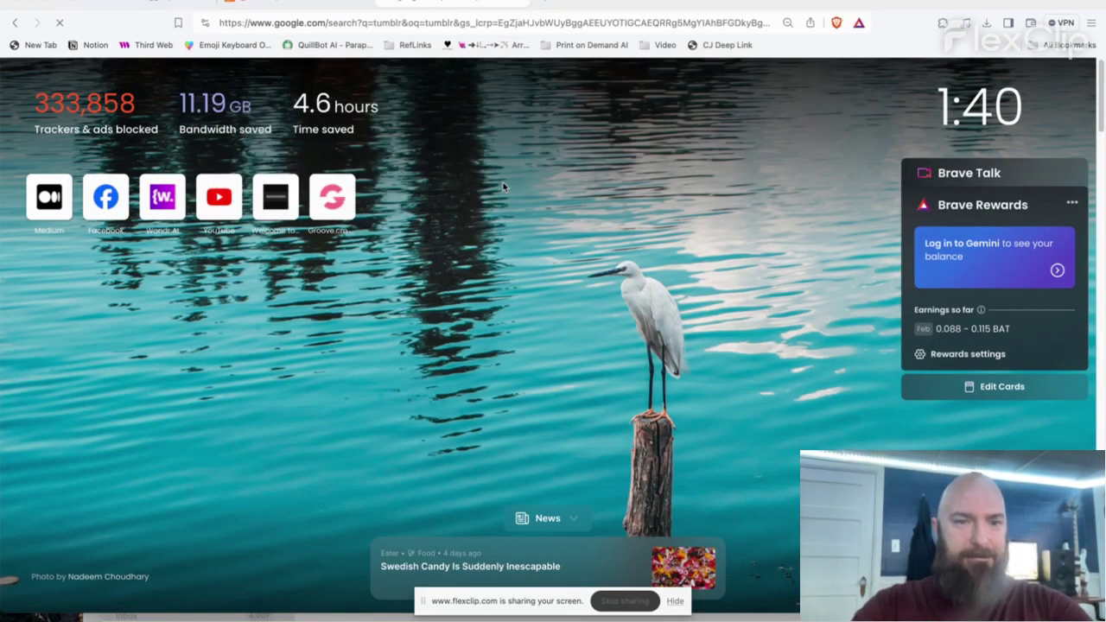
click(218, 190)
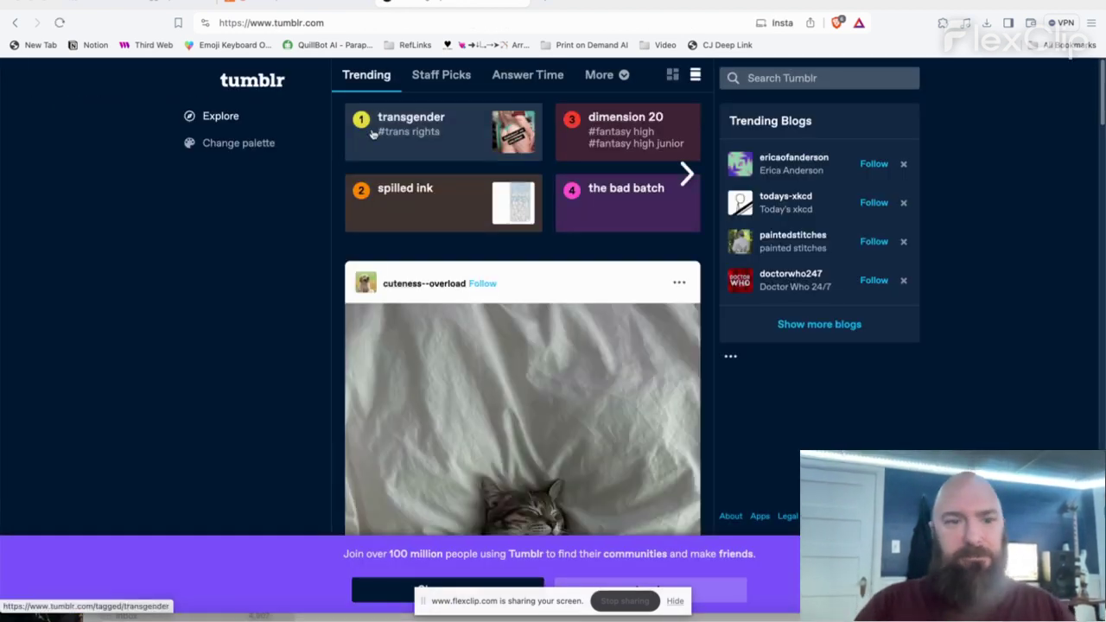
click(676, 607)
click(644, 593)
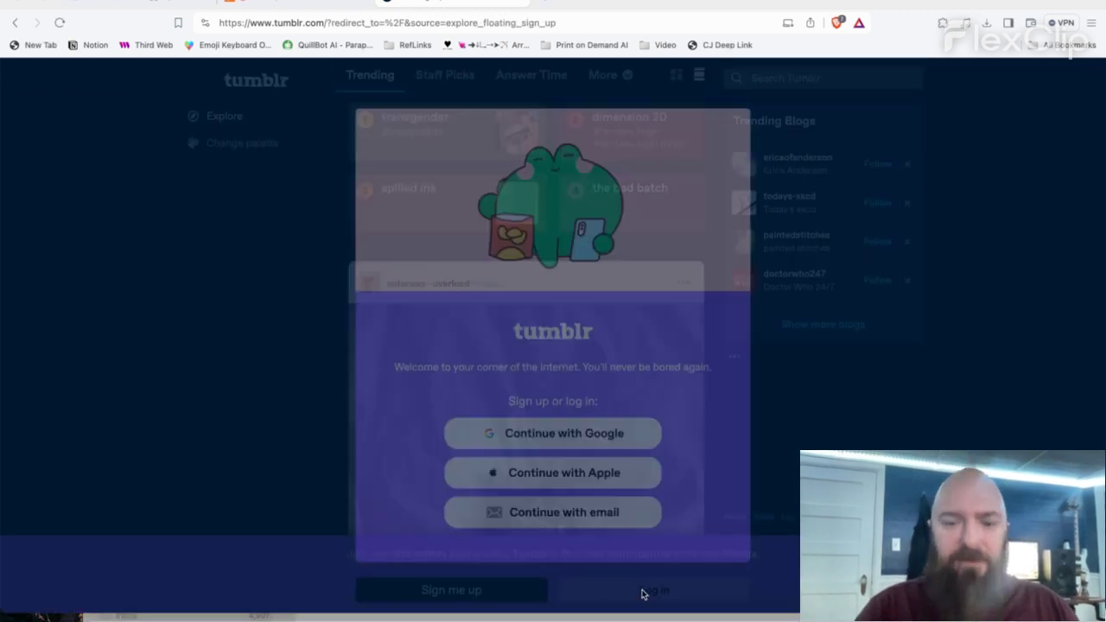
- Log in with email using the account email and corrected password, dismissing the save-password prompt
click(617, 512)
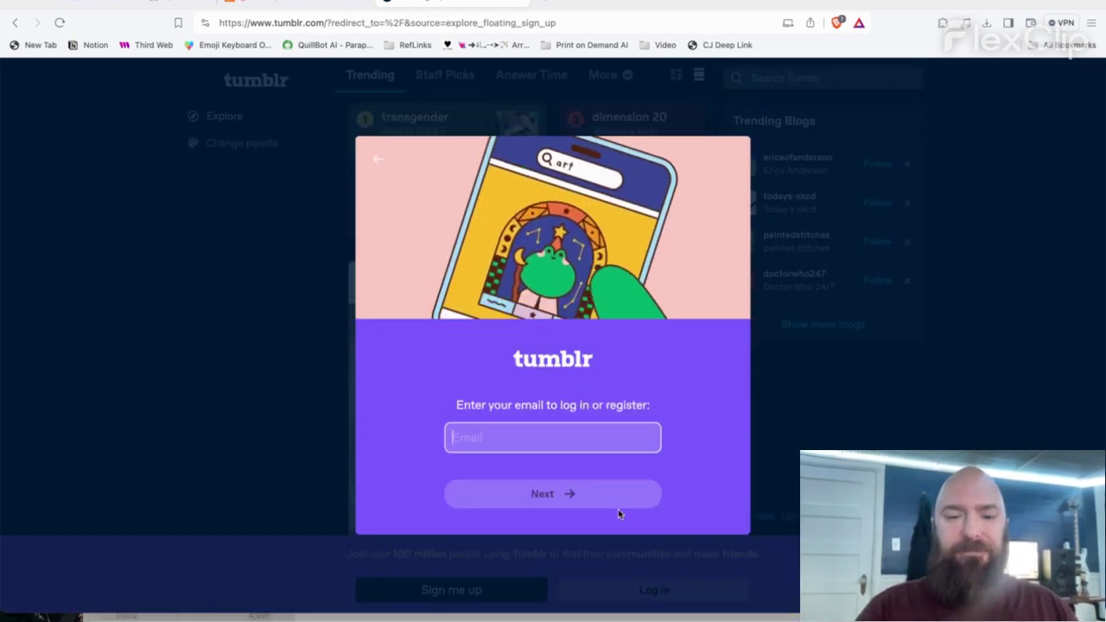
click(557, 437)
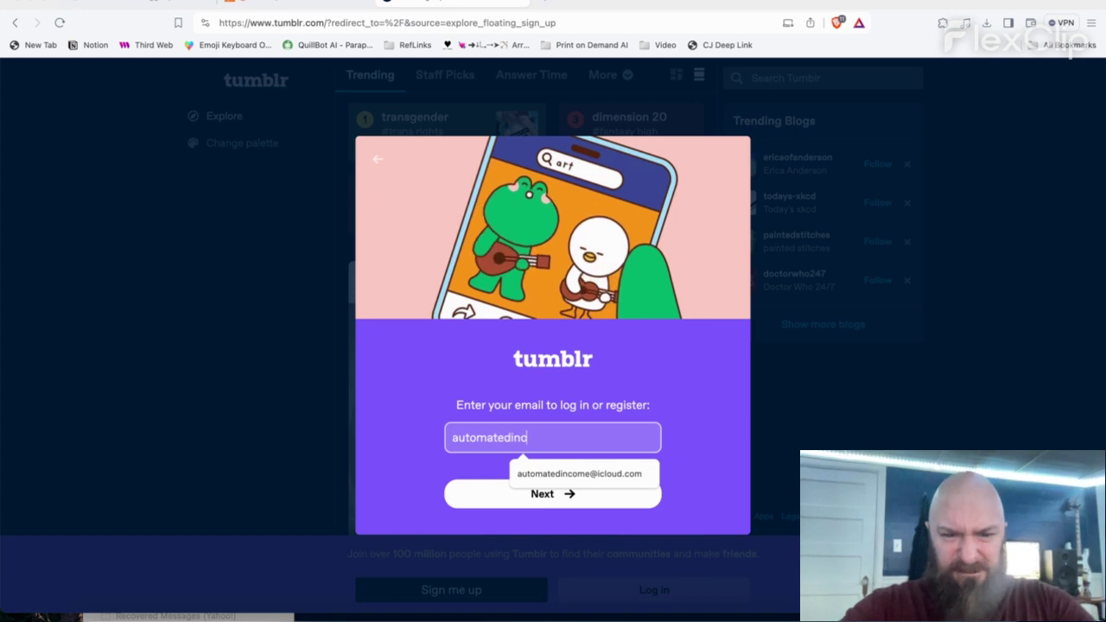
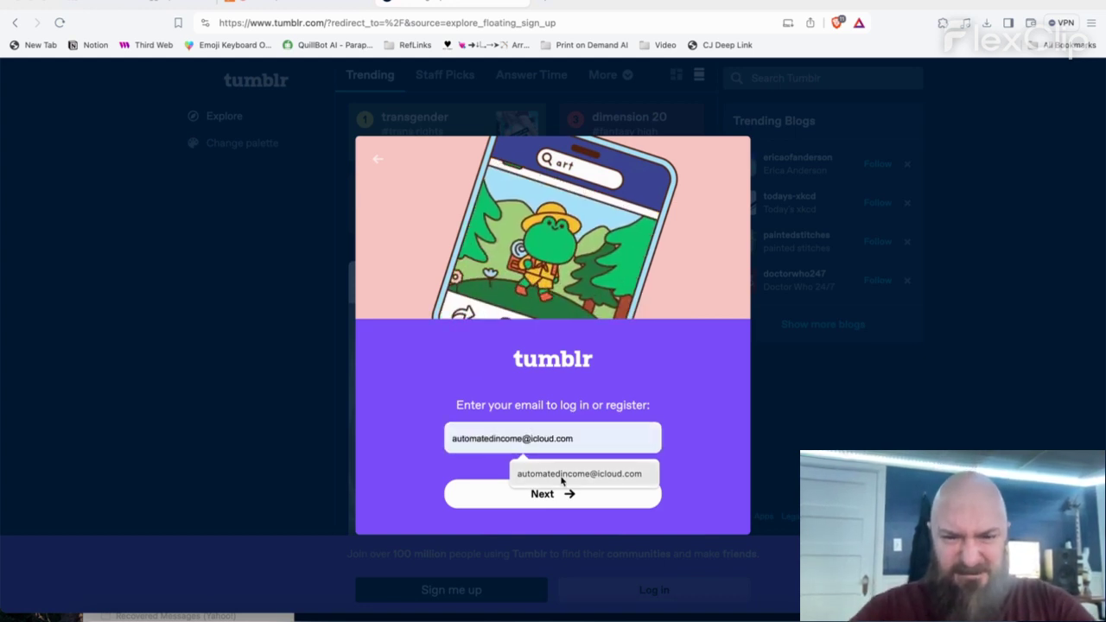
click(579, 473)
click(578, 493)
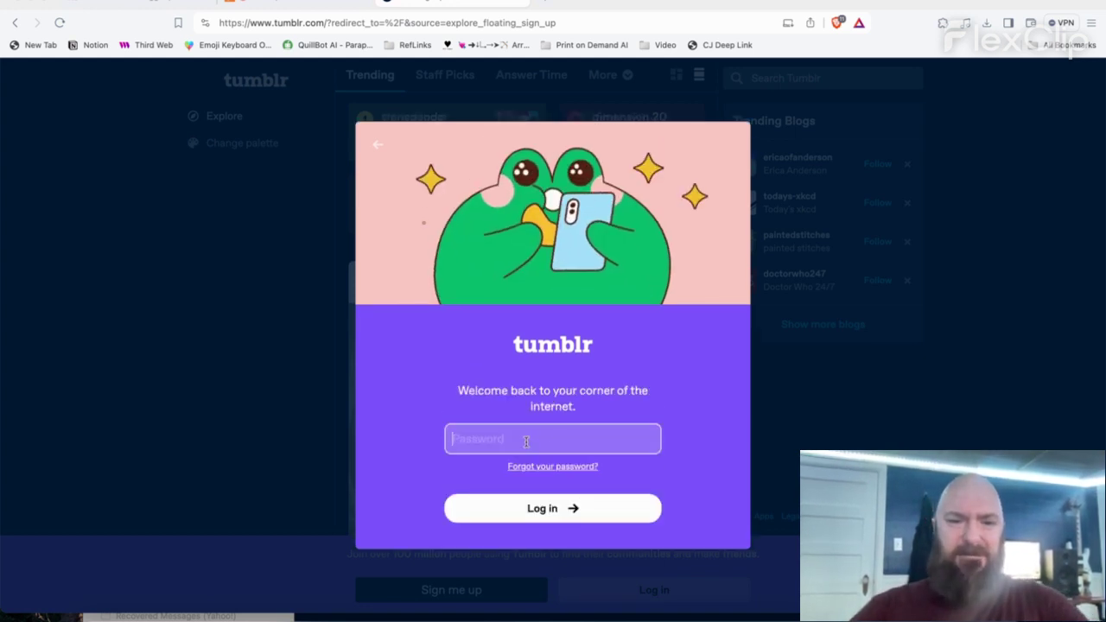
text(********)
key(Return)
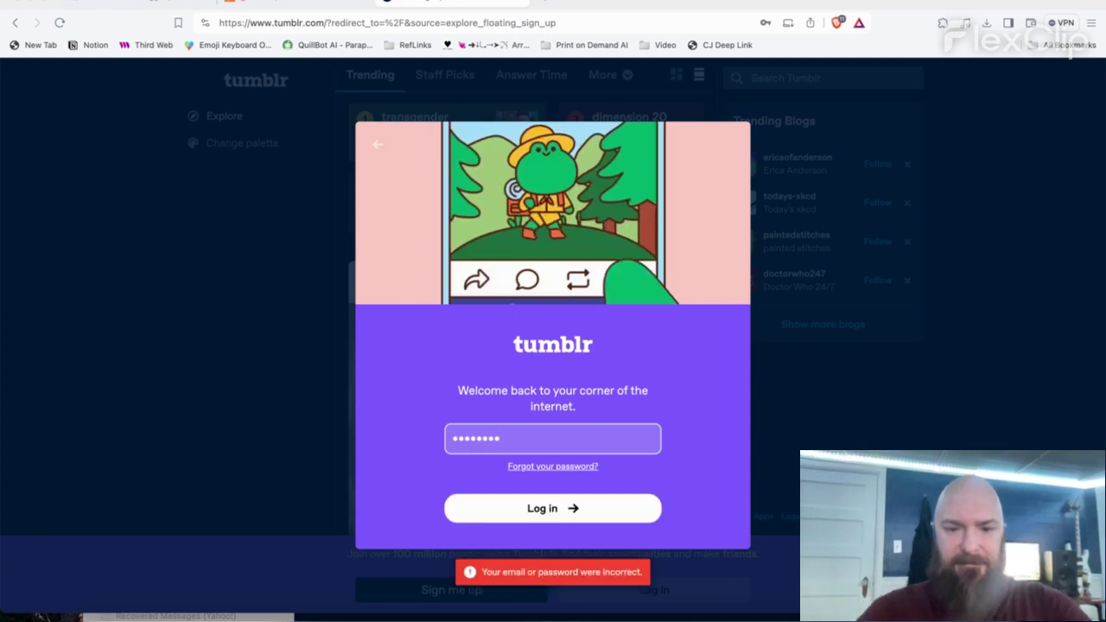
key(super+a)
text(****)
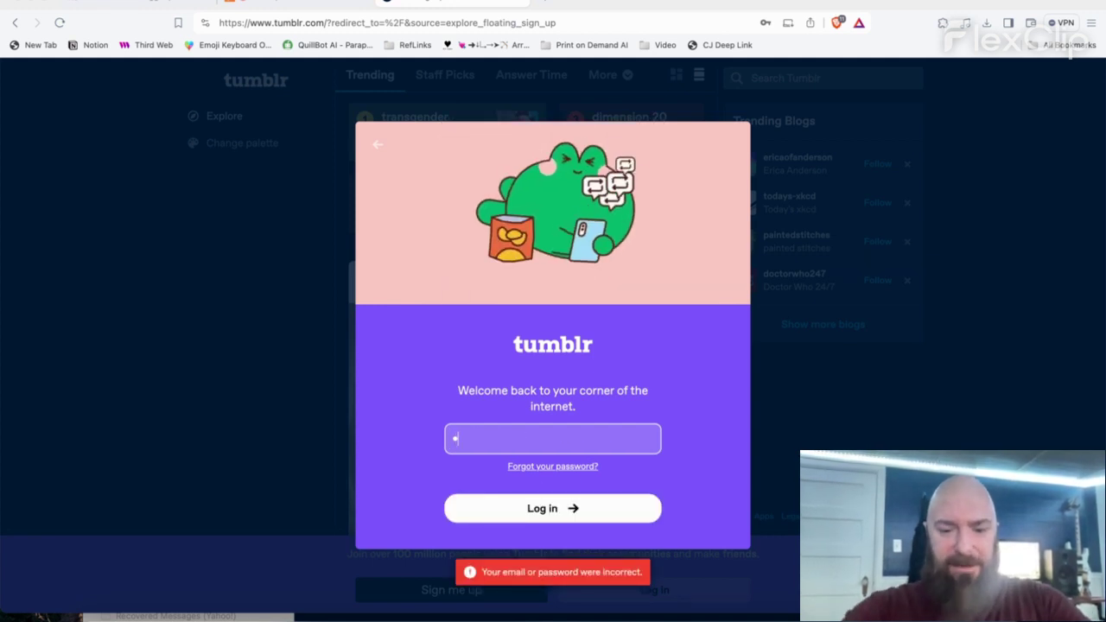
text(********)
key(Return)
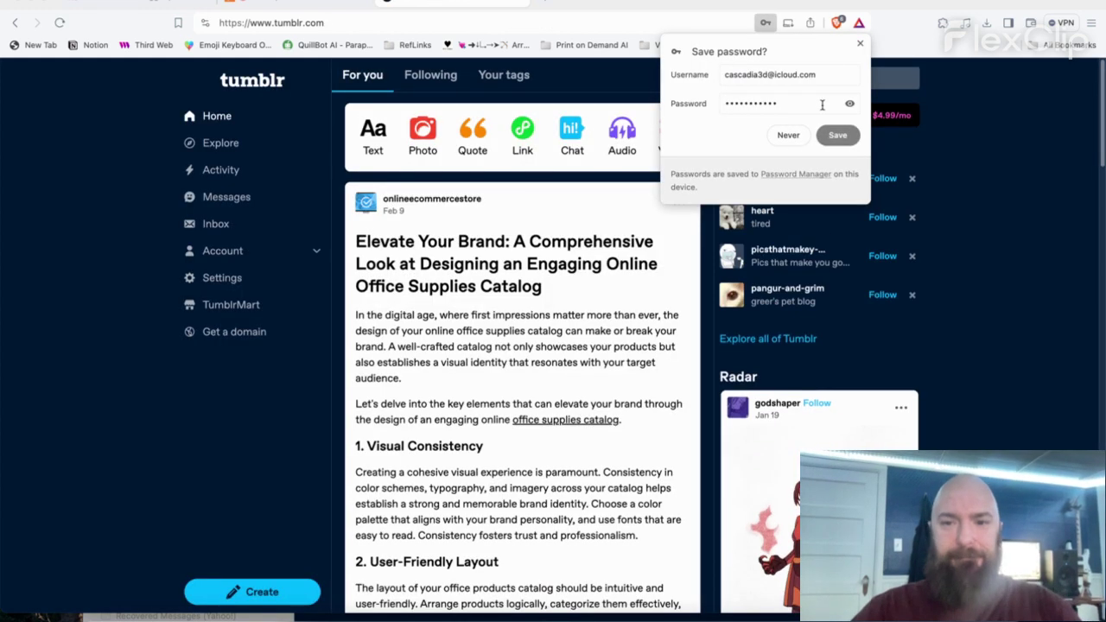
click(842, 135)
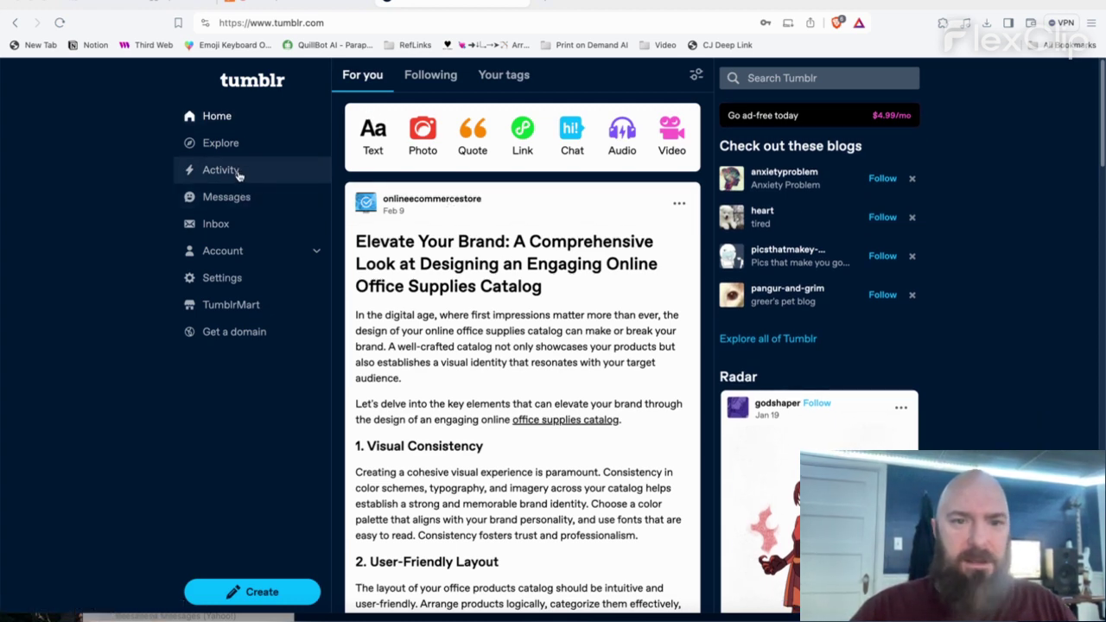
- Open your blog and scroll through the street eats guide post ending in a raw image URL
click(154, 2)
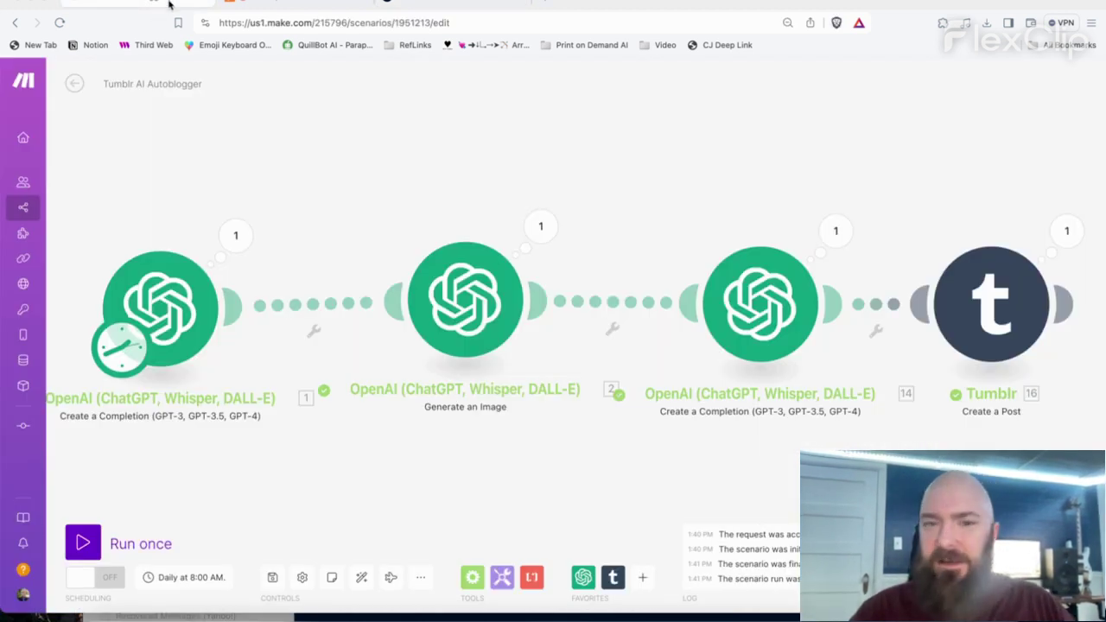
click(446, 3)
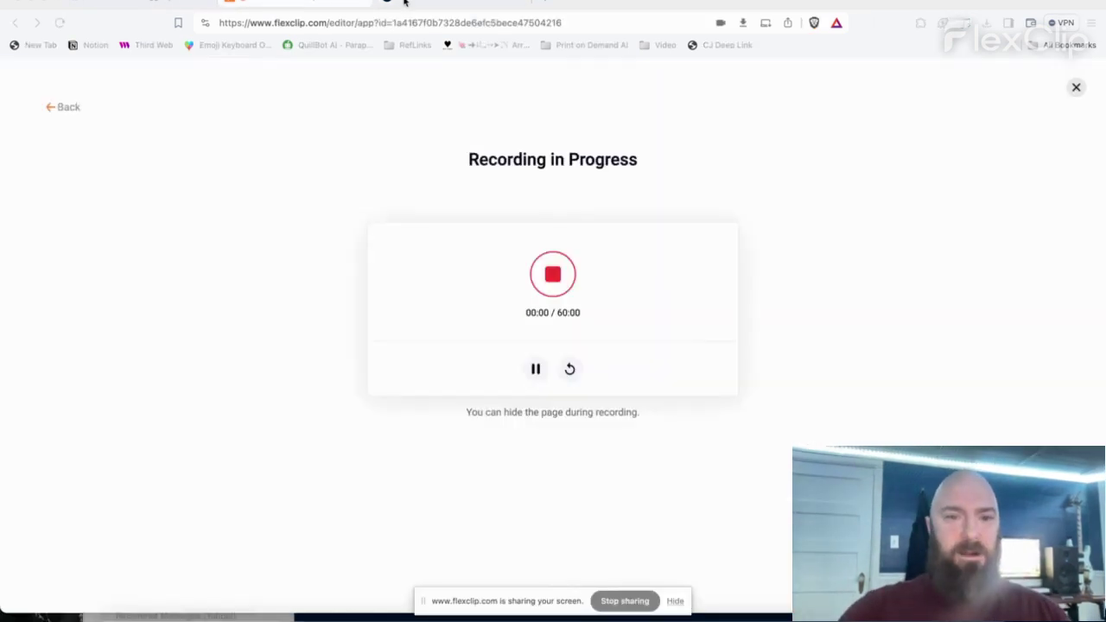
click(413, 5)
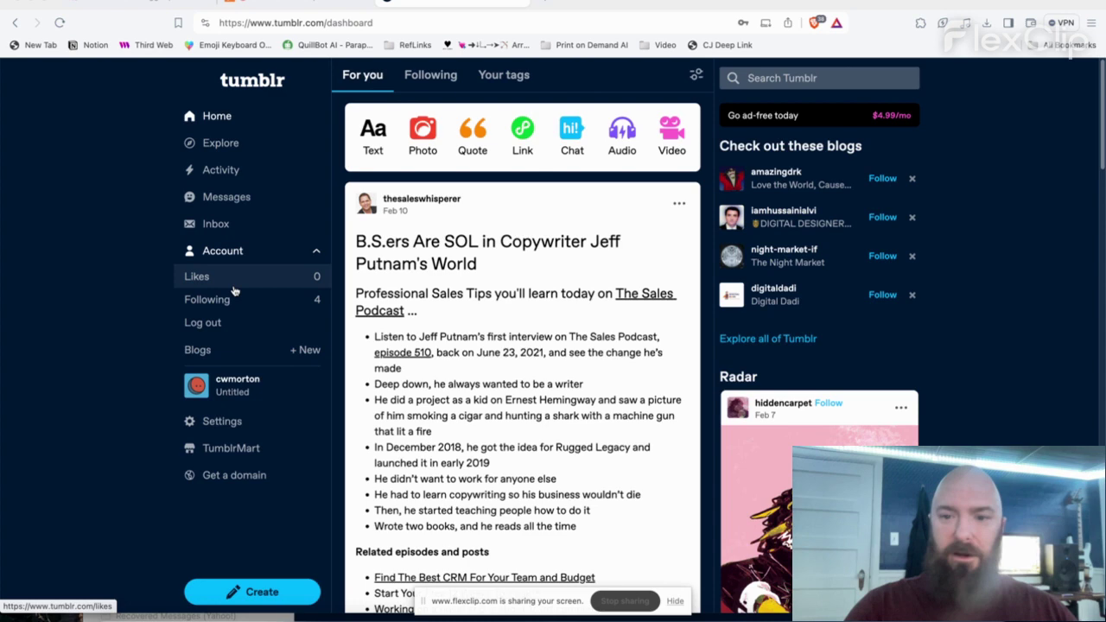
click(285, 394)
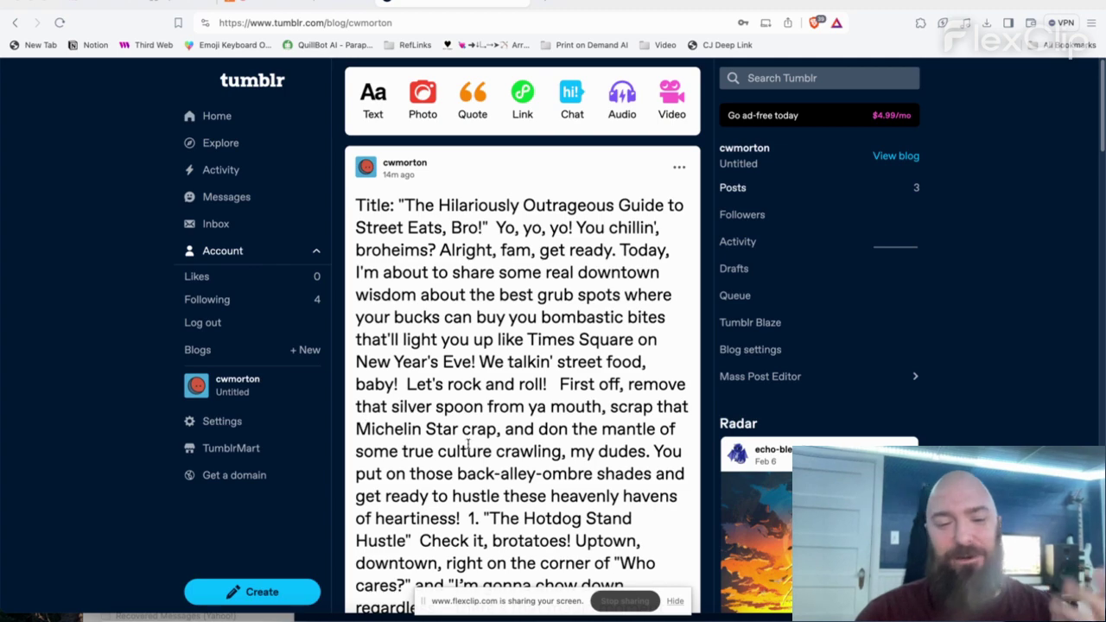
scroll(467, 442, down, 2)
scroll(468, 442, down, 15)
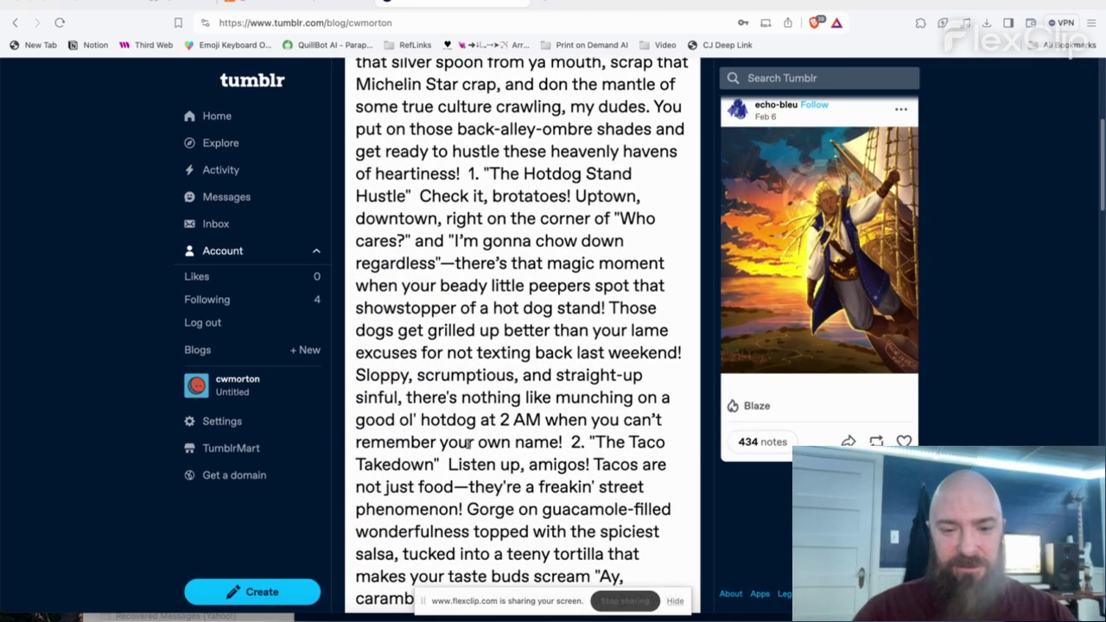
scroll(468, 442, down, 9)
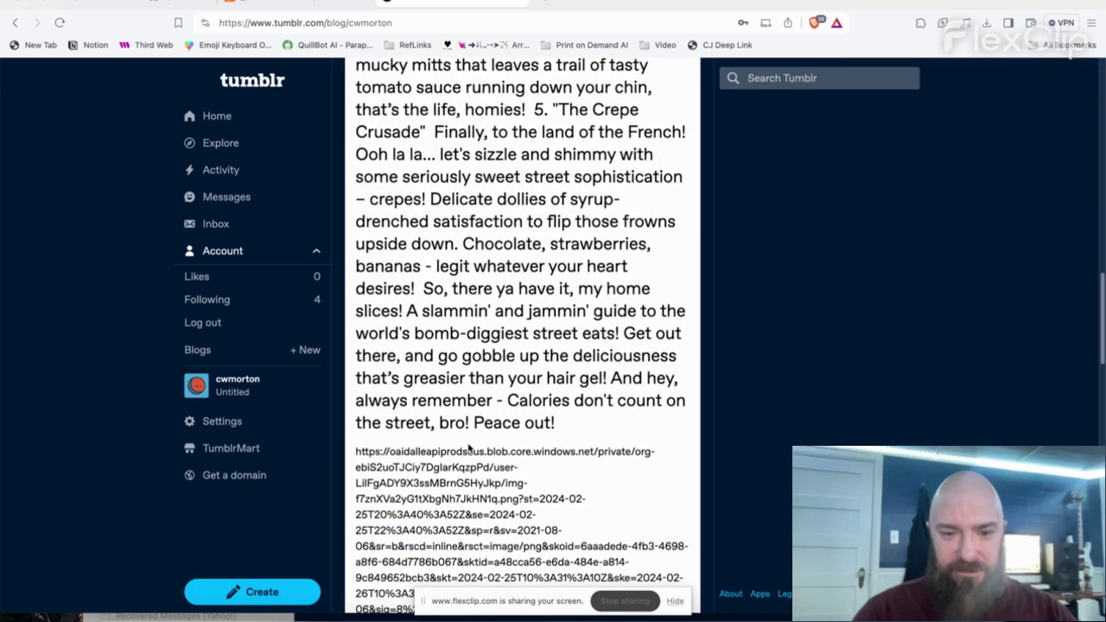
scroll(467, 442, down, 1)
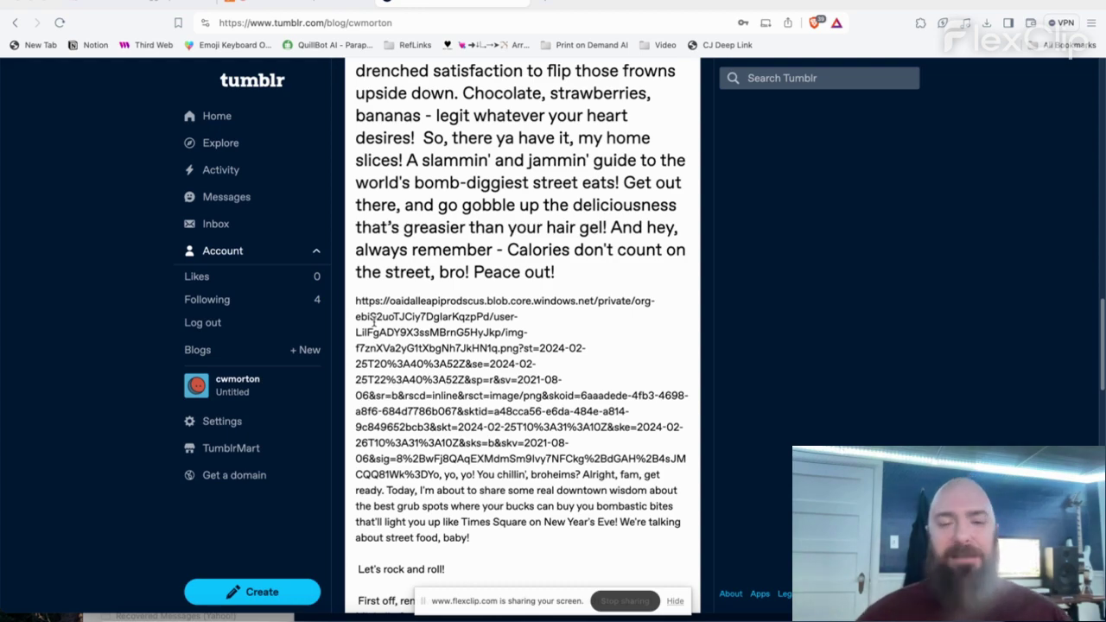
scroll(373, 321, up, 15)
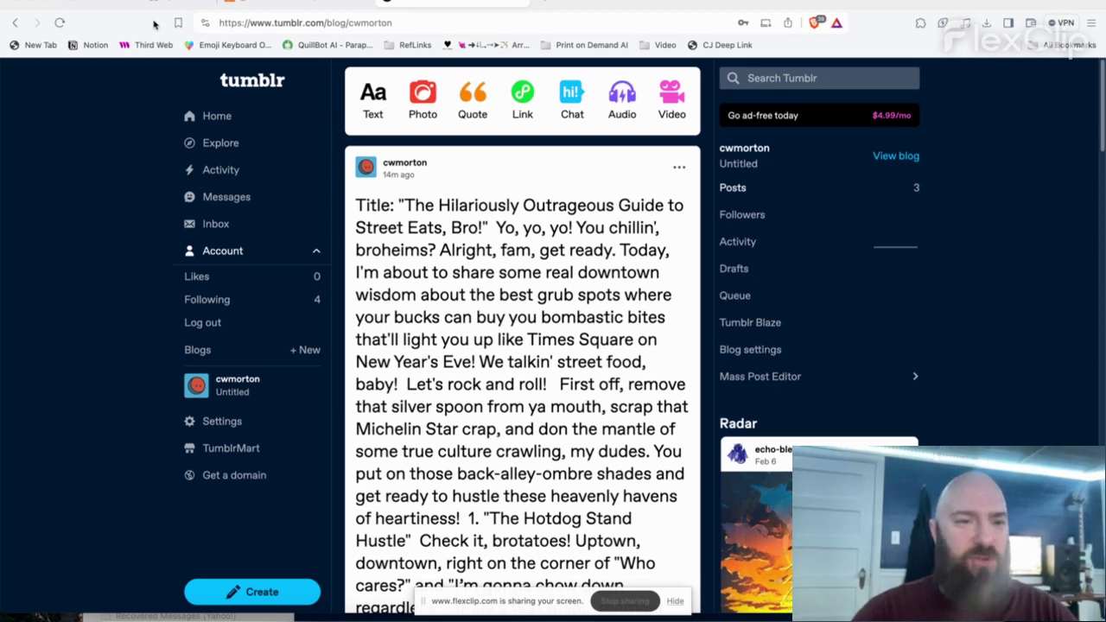
- Make the Tumblr module a Photo post with the caption 'Doobers'
click(132, 3)
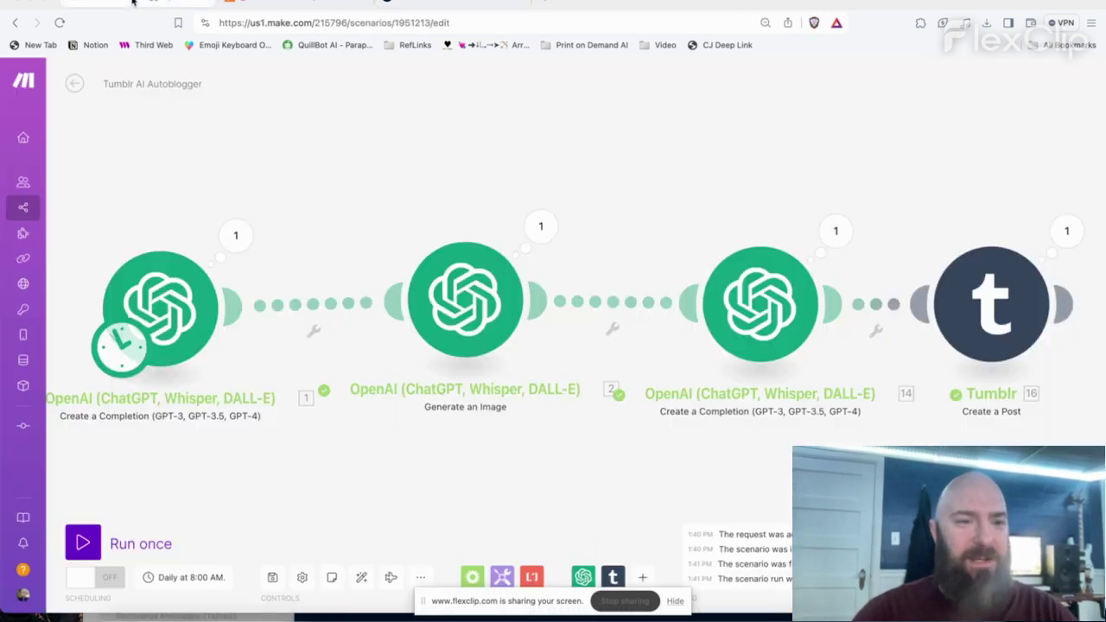
click(466, 296)
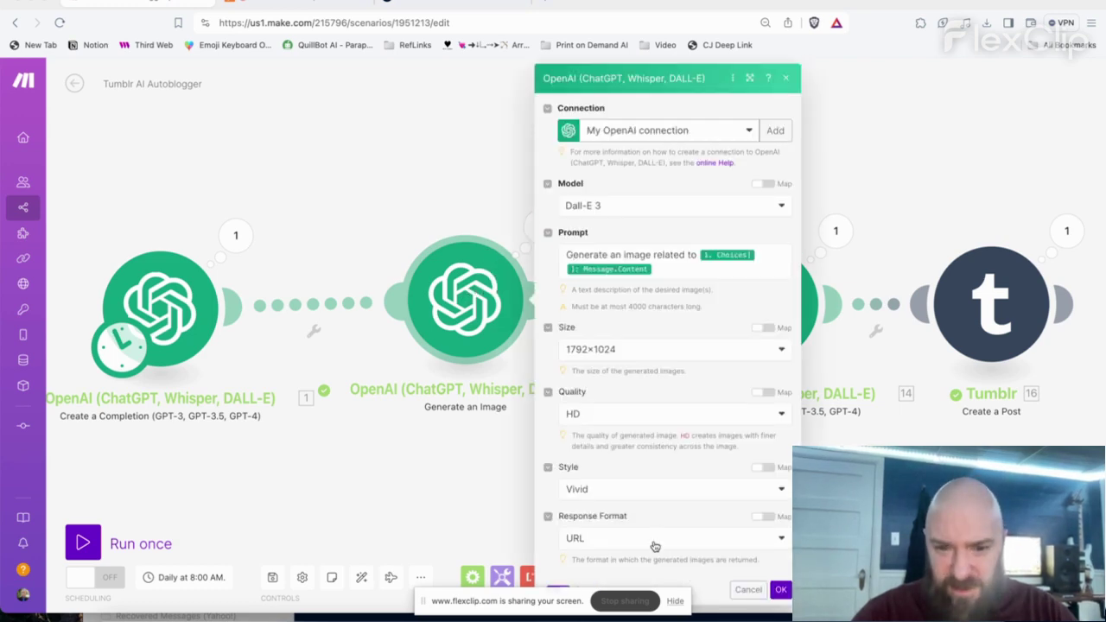
click(780, 589)
click(1000, 336)
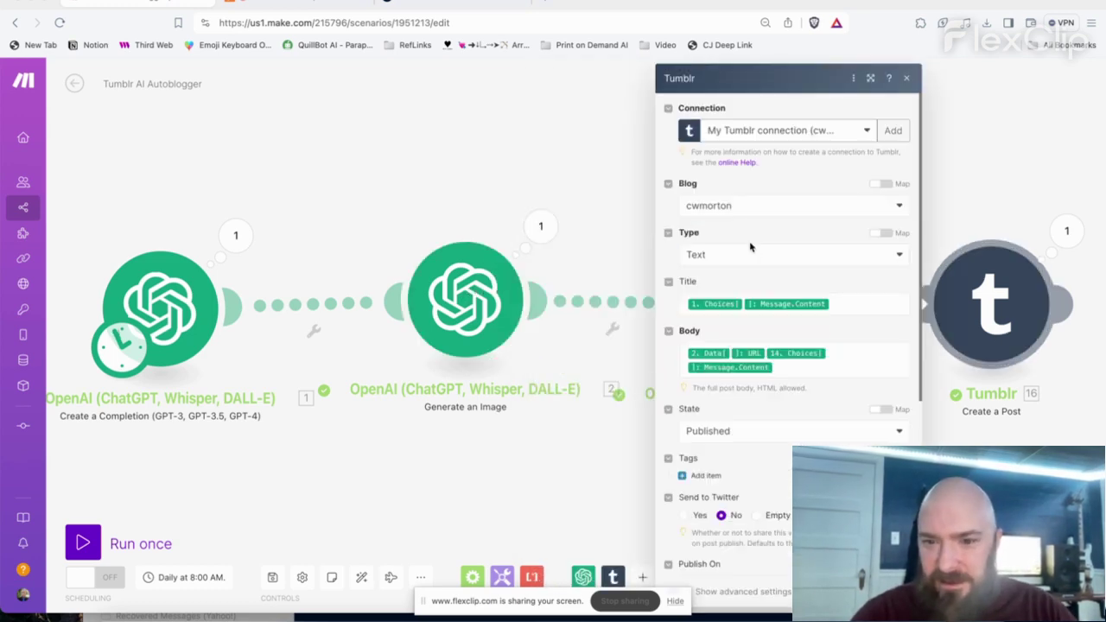
click(723, 260)
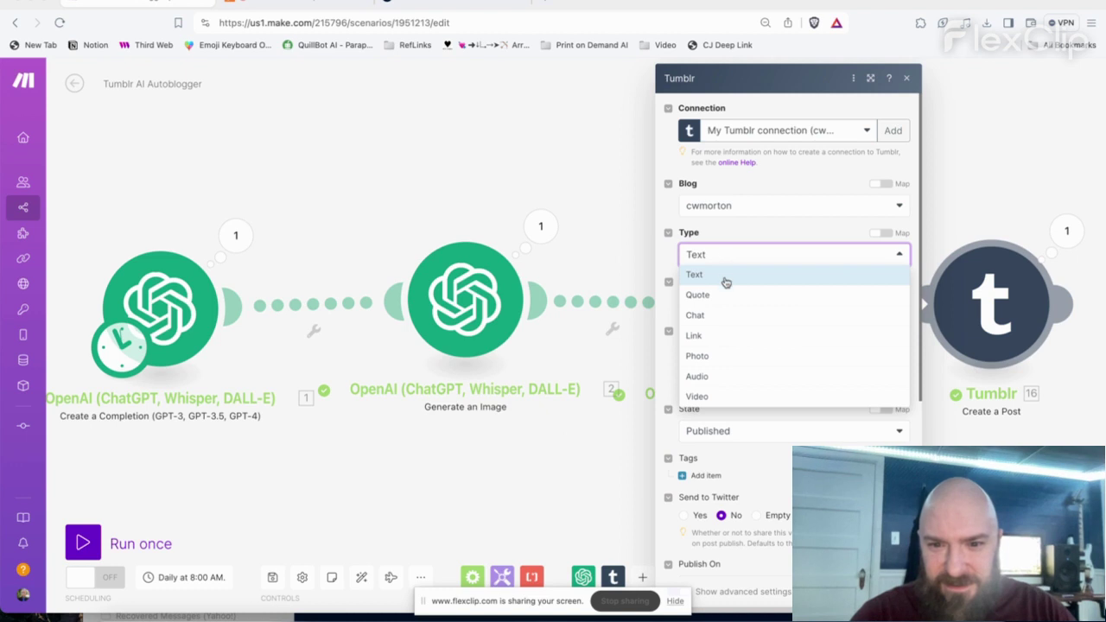
click(719, 356)
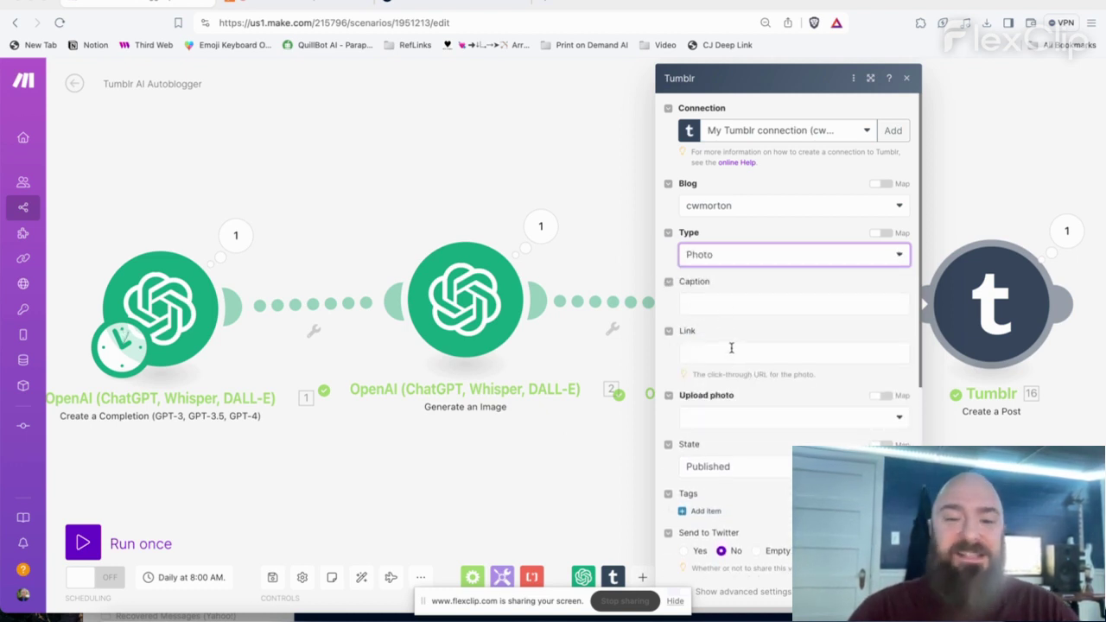
click(723, 300)
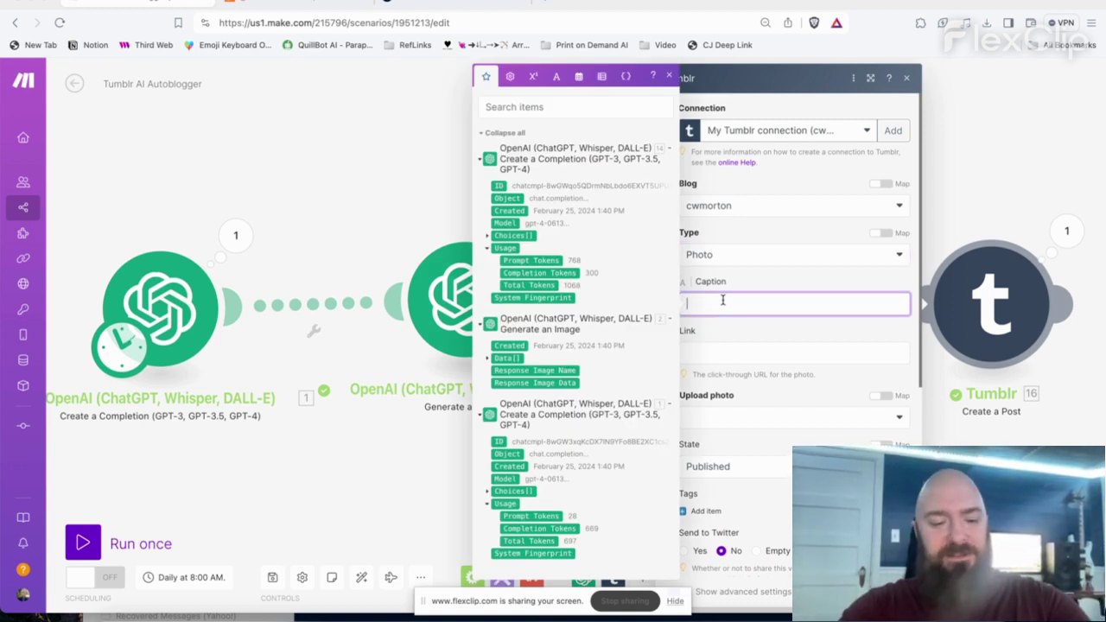
text(Doobers)
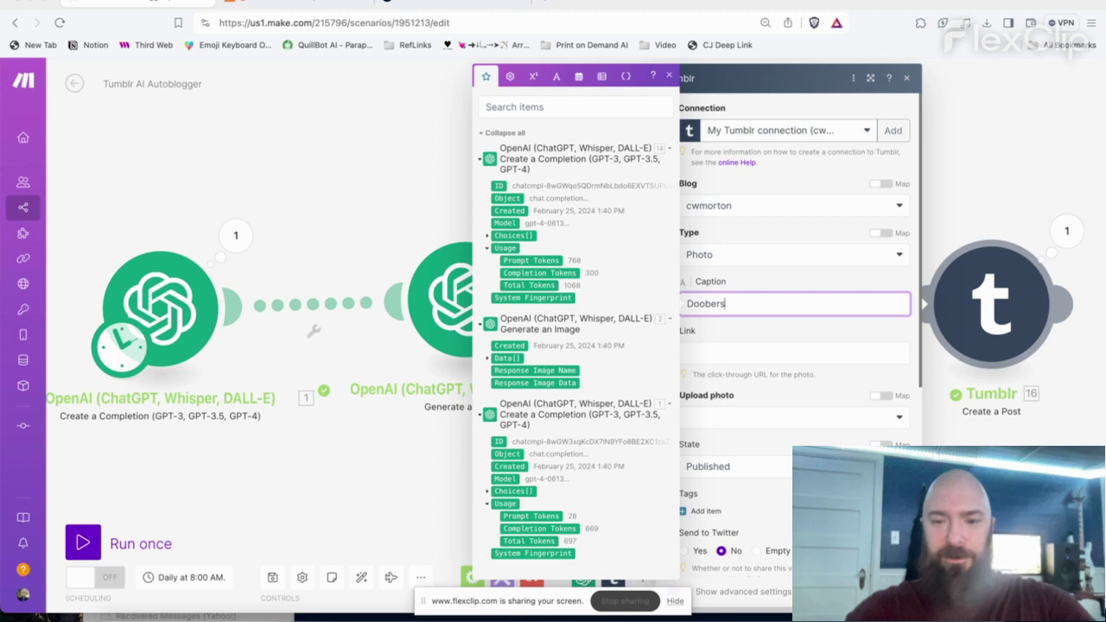
key(Tab)
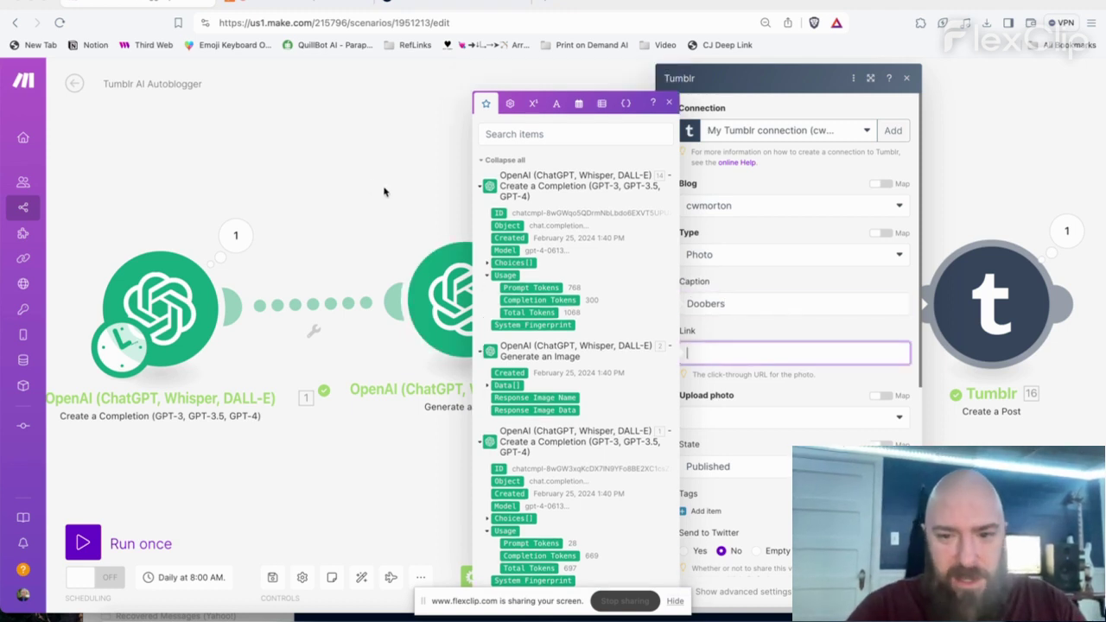
- Supply the photo via external URL from the DALL-E image URL, clearing the Link field
click(489, 386)
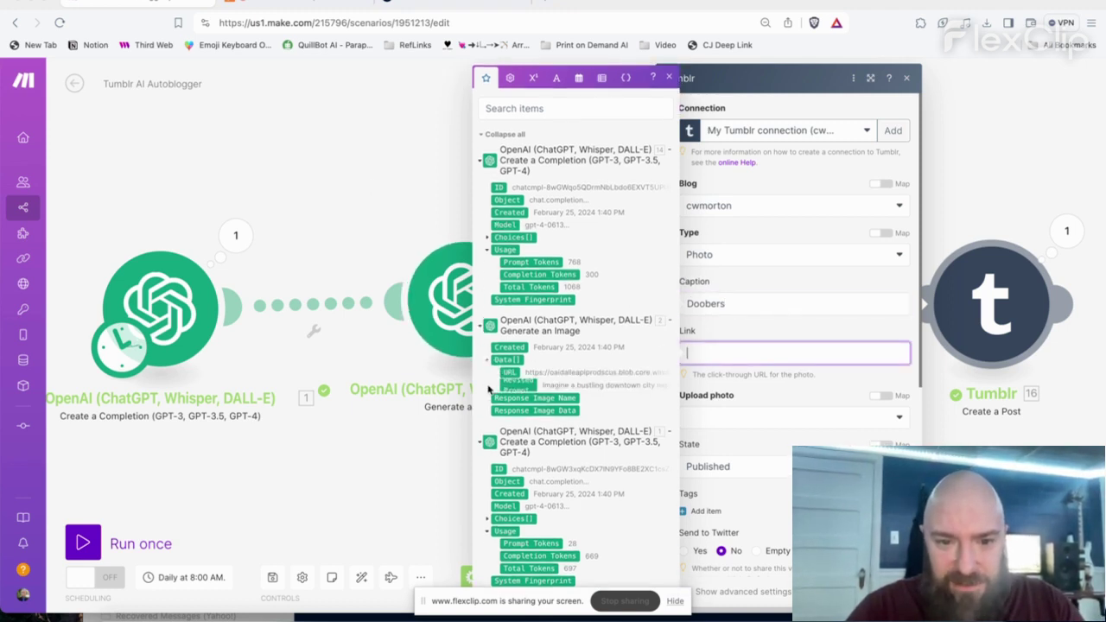
click(508, 369)
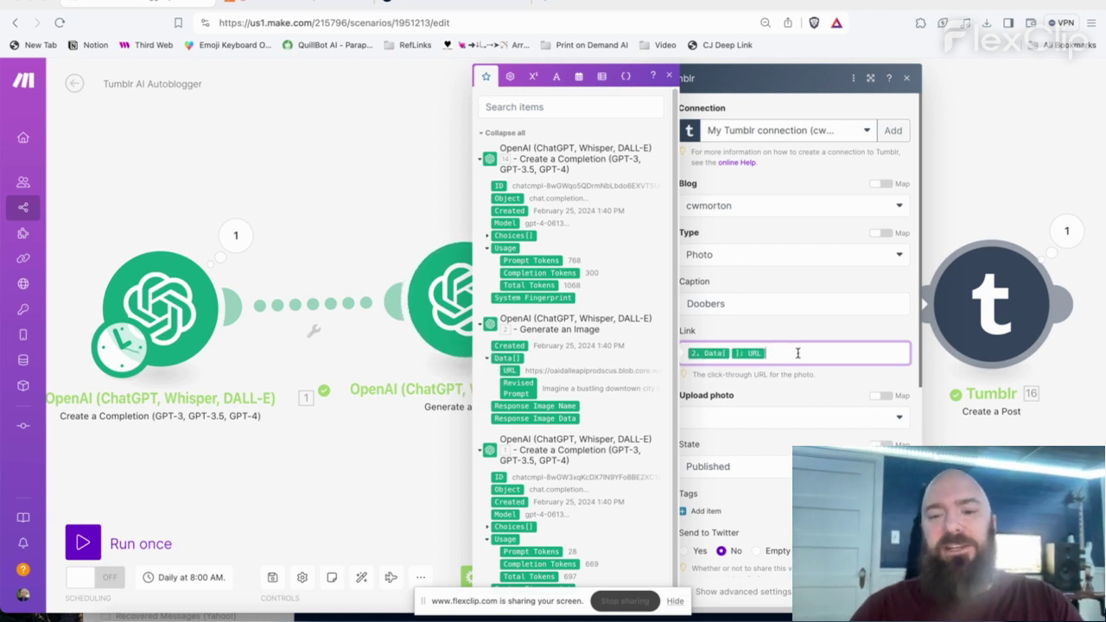
key(Tab)
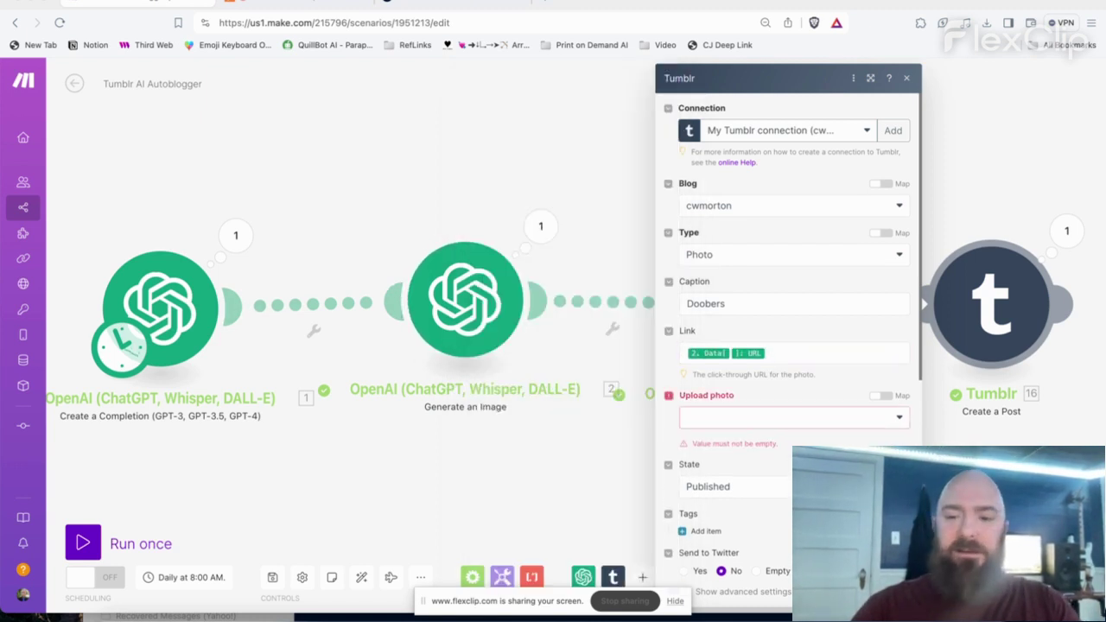
click(766, 420)
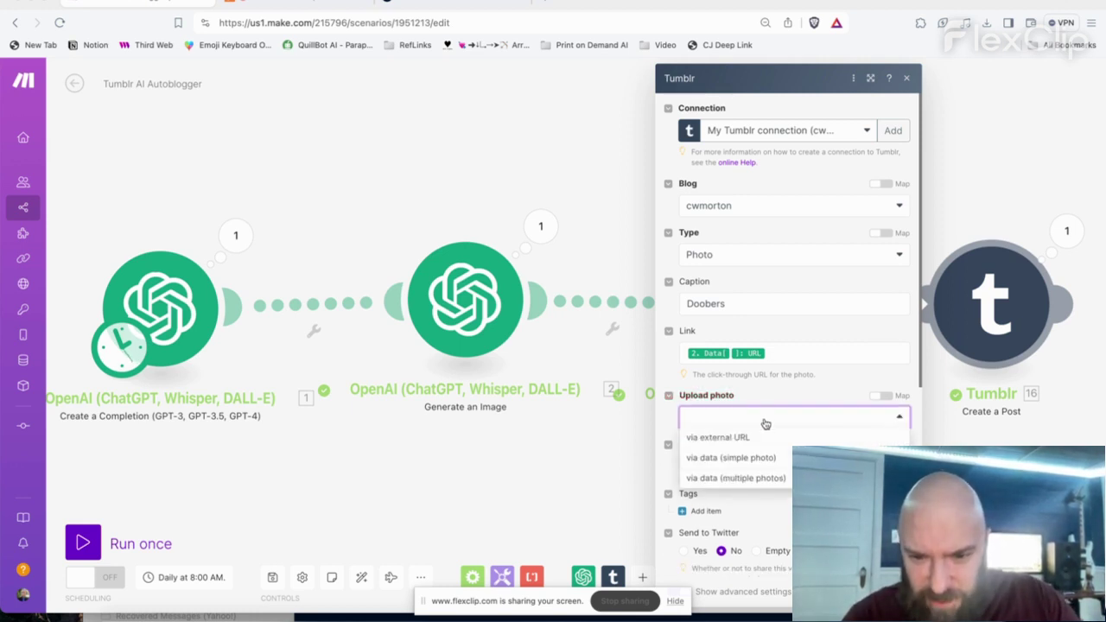
click(760, 441)
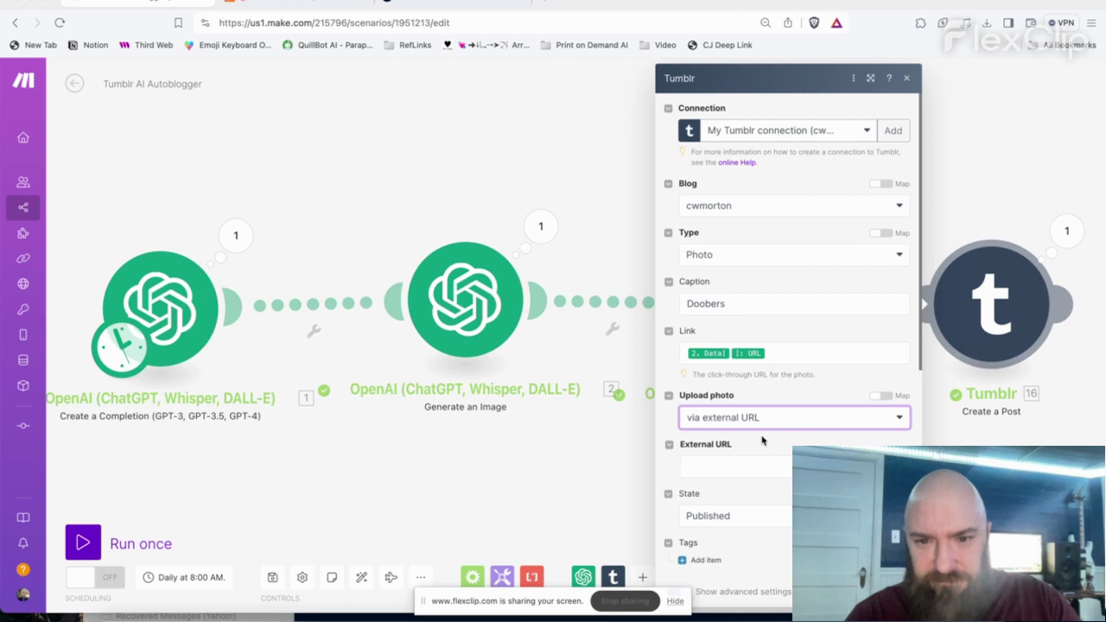
click(777, 353)
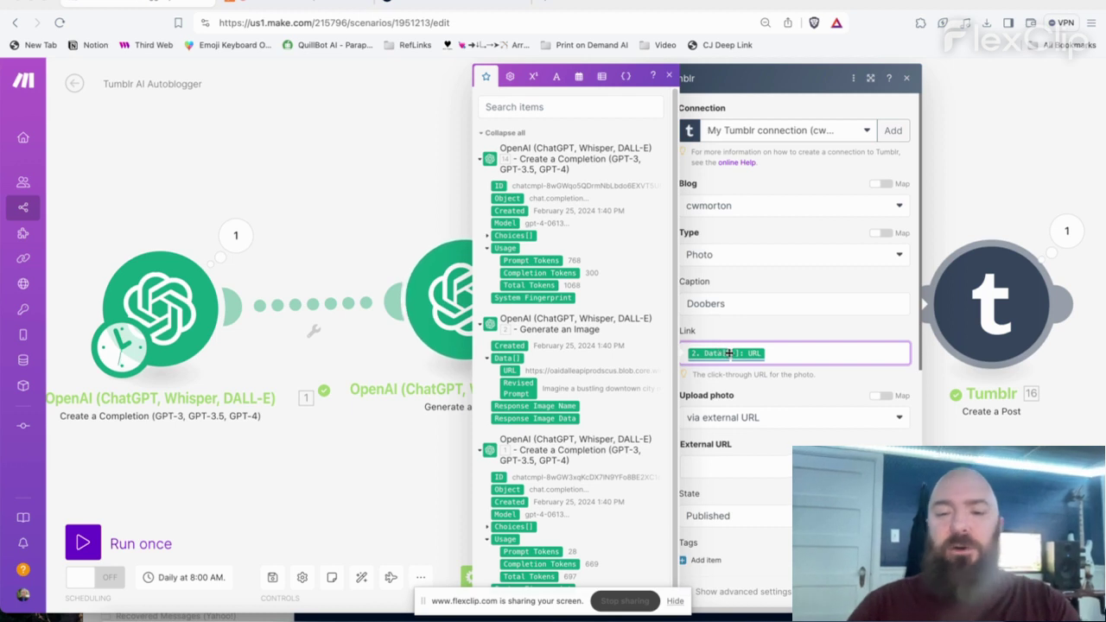
key(ctrl+a)
key(BackSpace)
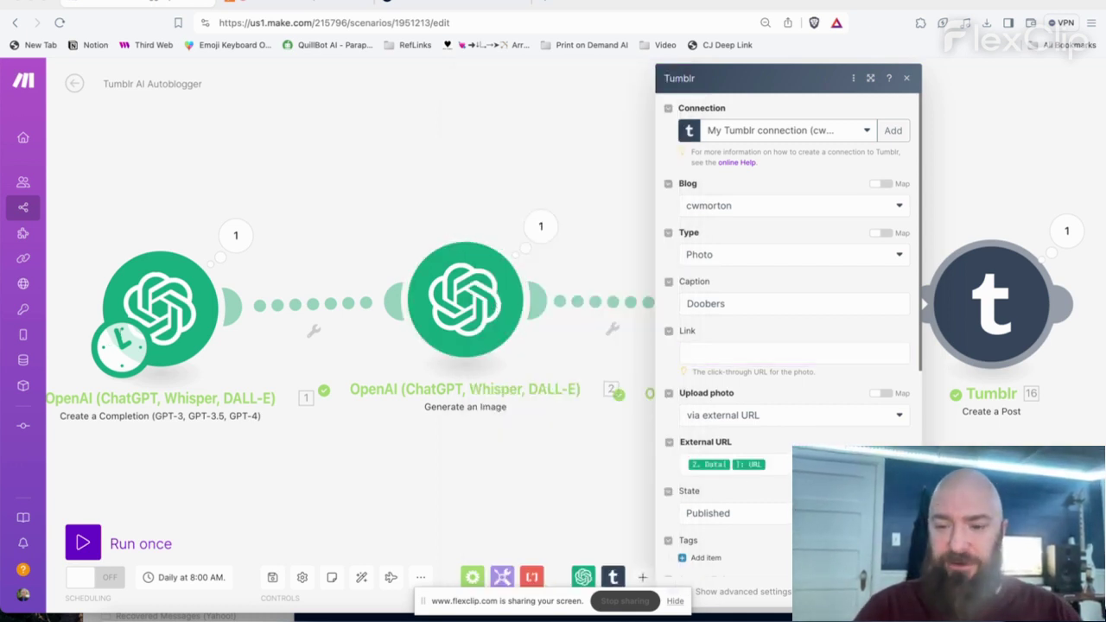
key(Escape)
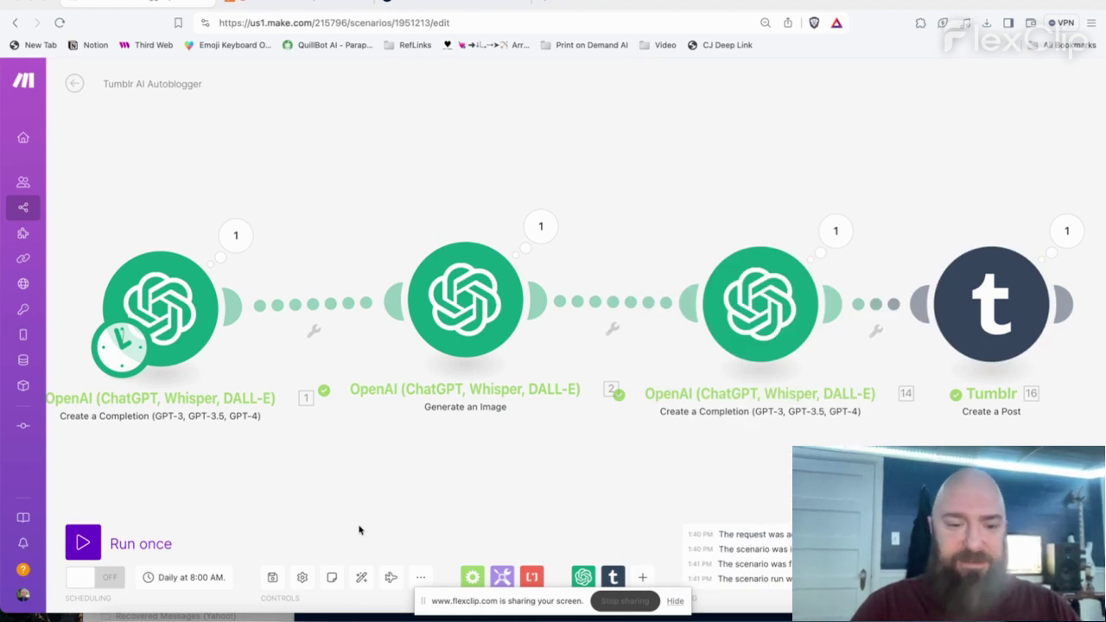
- Run the scenario once and let all four modules, including Tumblr Create a Post, complete
click(82, 540)
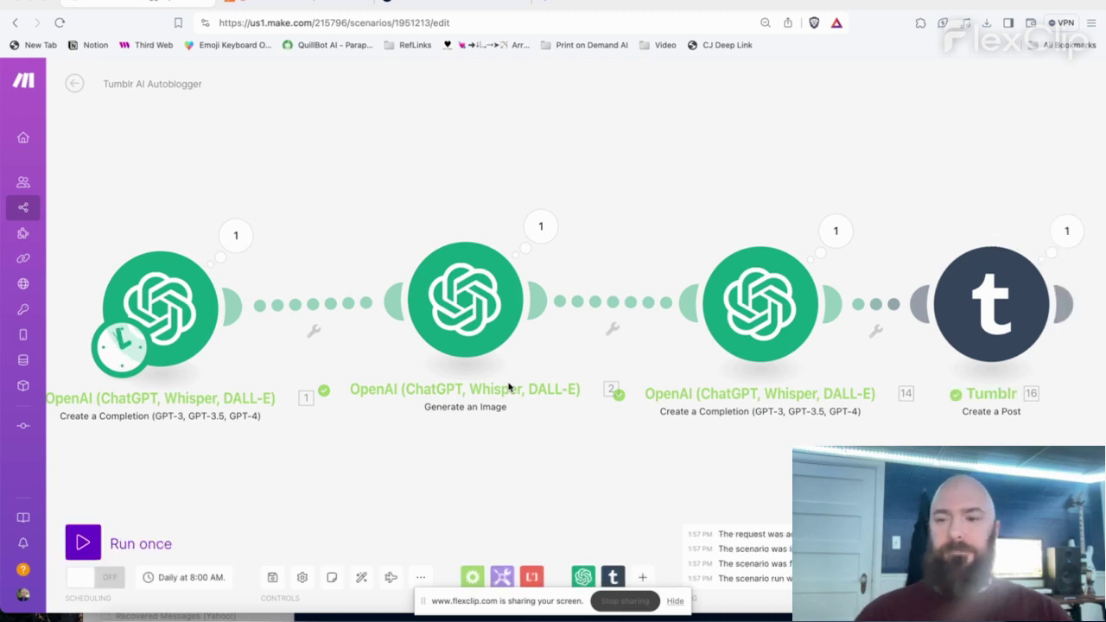
- Reload the Tumblr blog and view the new 'Doobers' punk-band photo post enlarged
click(466, 7)
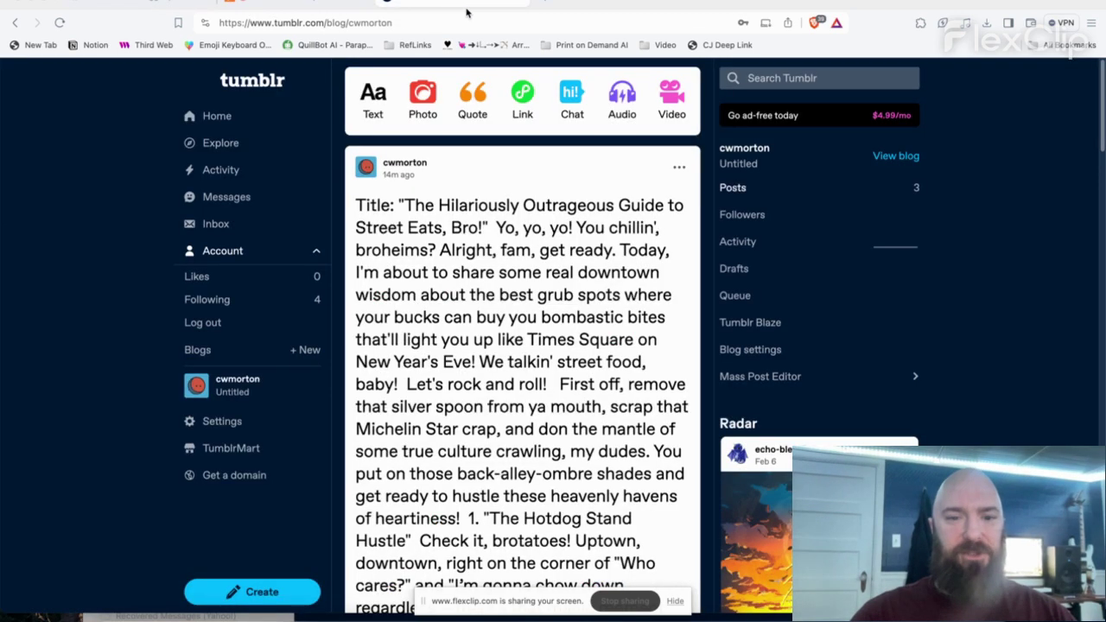
click(417, 23)
key(Return)
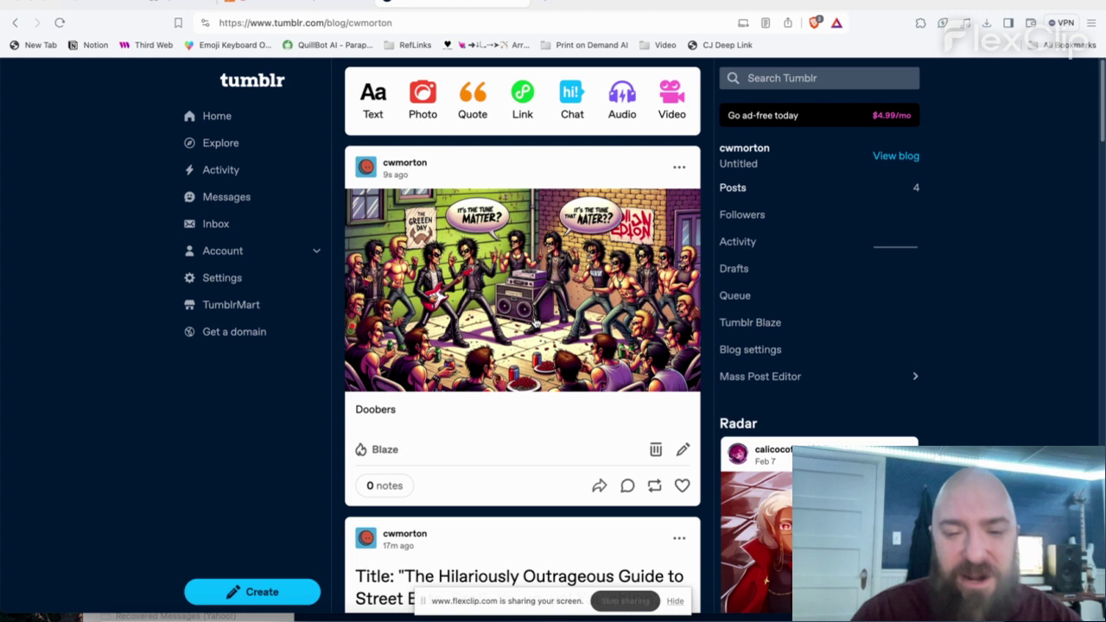
scroll(532, 300, down, 1)
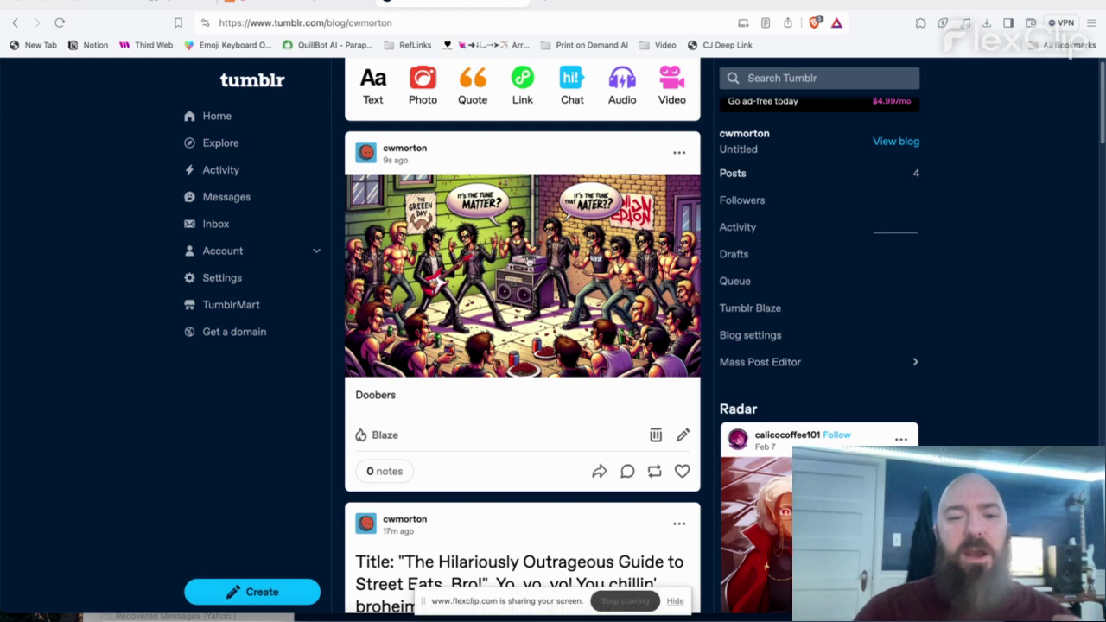
click(546, 261)
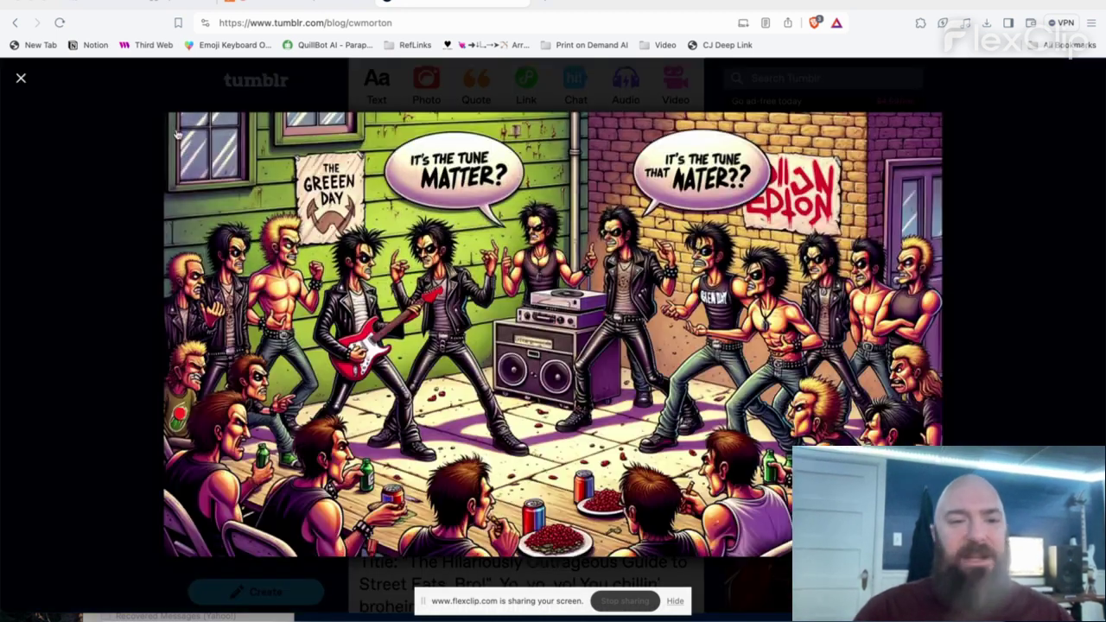
click(21, 79)
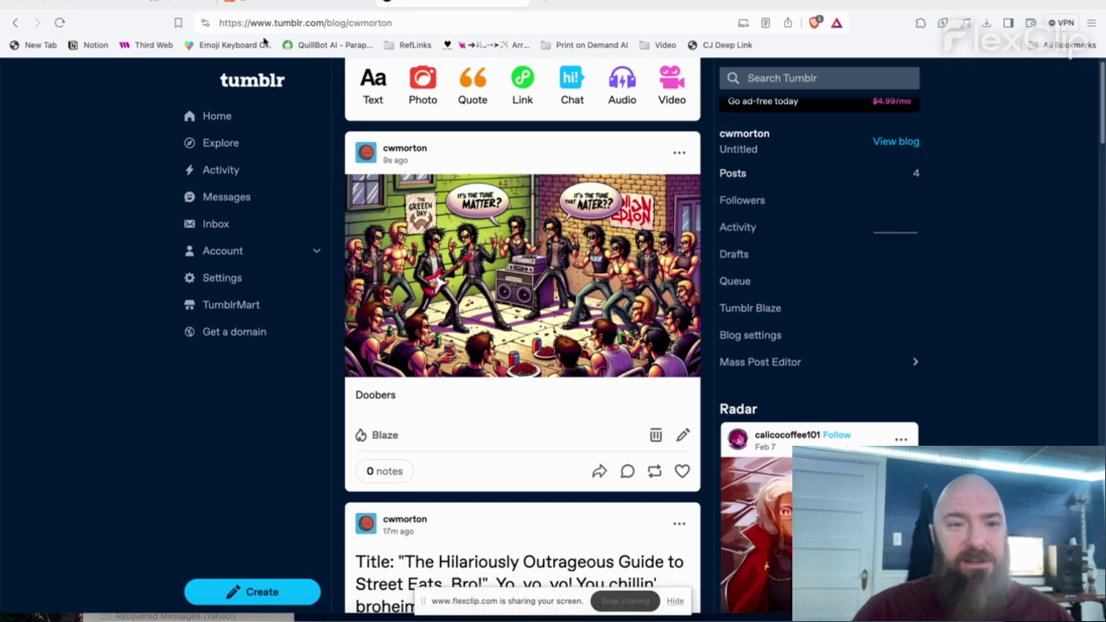
- Delete the three existing OpenAI modules ahead of the Tumblr module
click(147, 4)
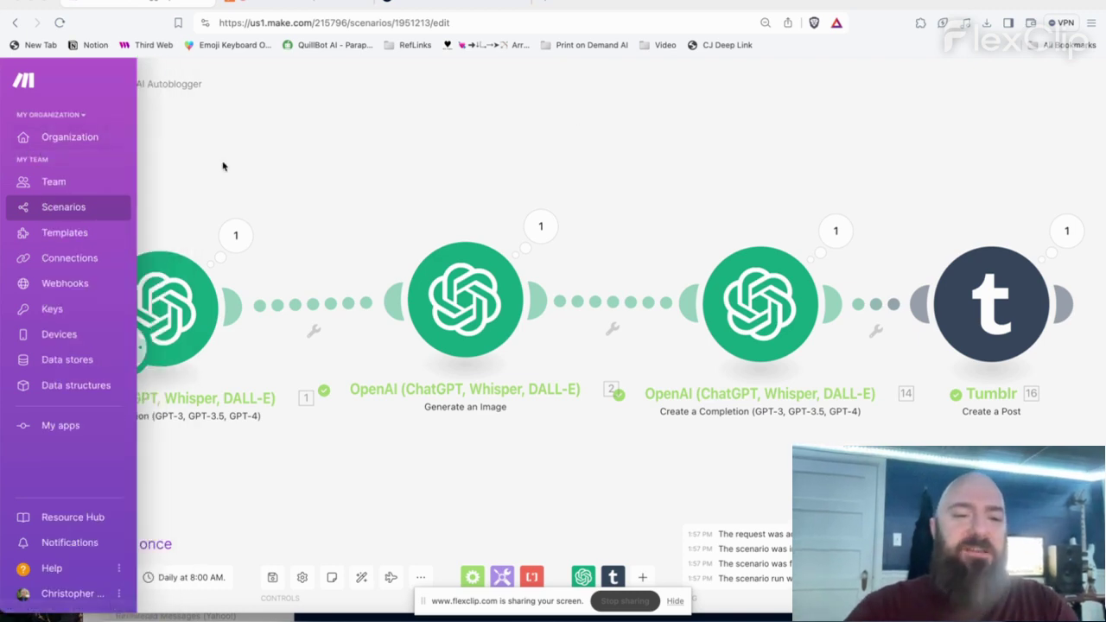
right_click(460, 292)
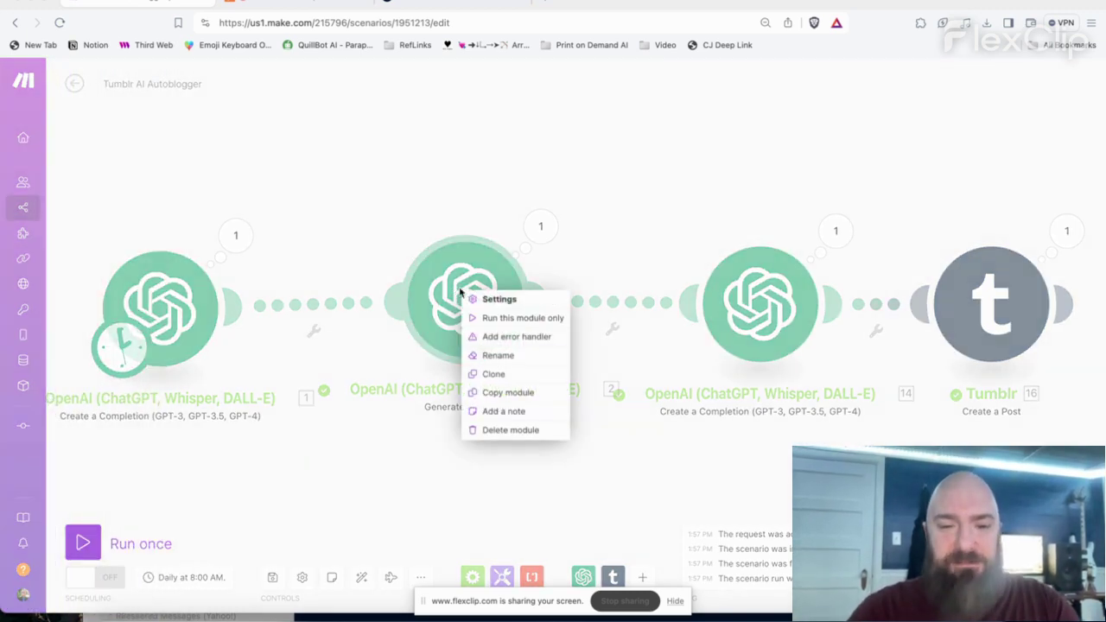
click(501, 430)
right_click(759, 313)
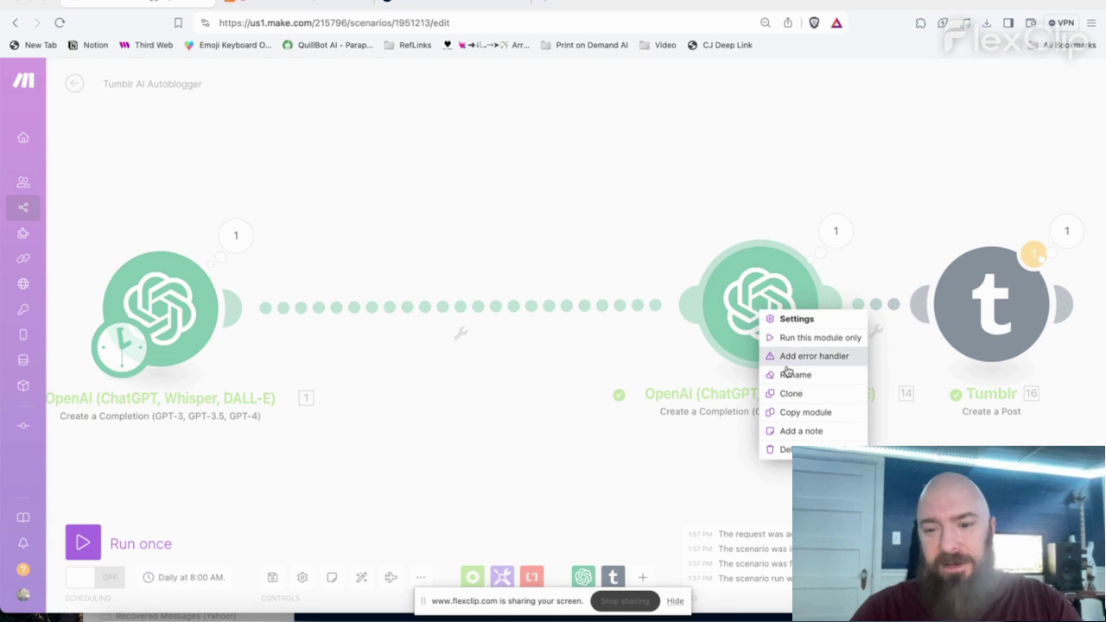
click(791, 450)
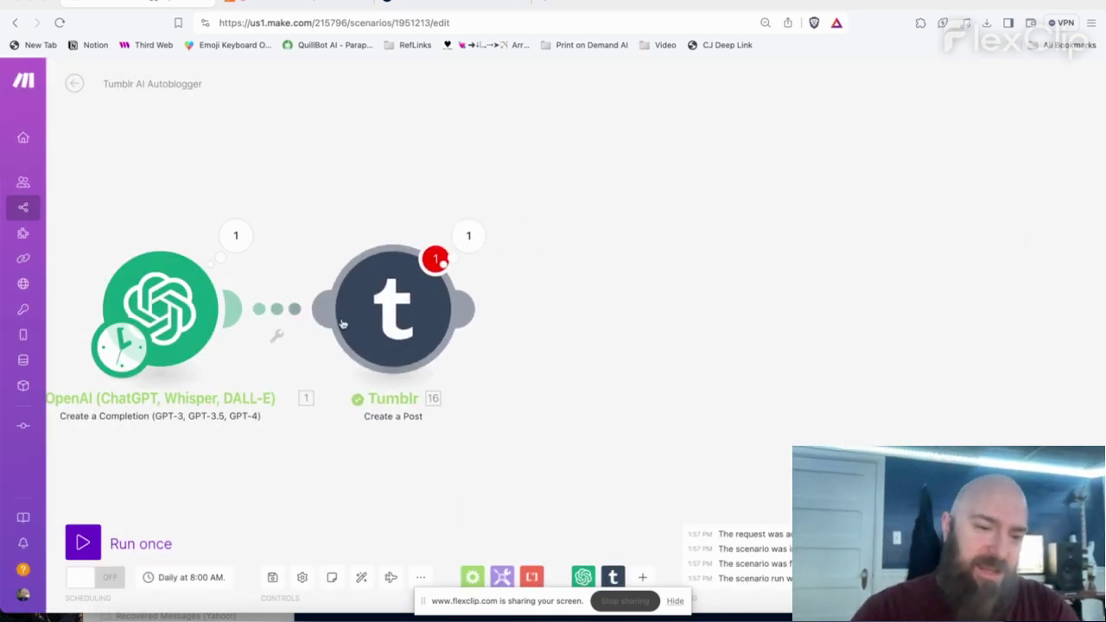
right_click(170, 306)
click(232, 464)
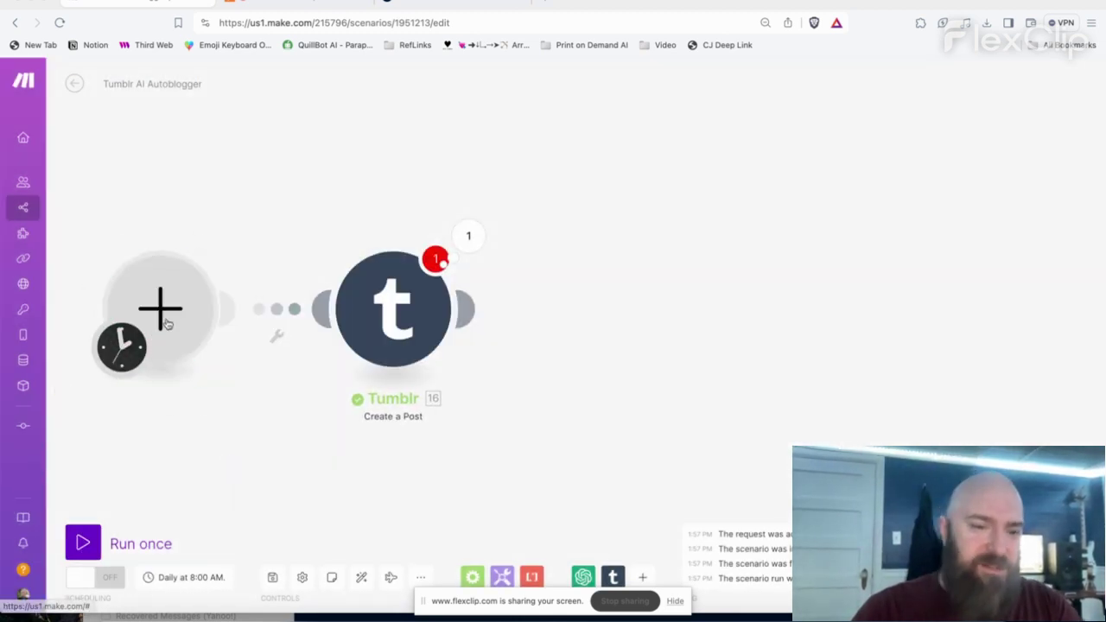
- Add an OpenAI Dall-E 3 Generate an Image module prompted 'Generate an Image of a Cute Kitten Photo Realistic'
click(160, 308)
click(282, 268)
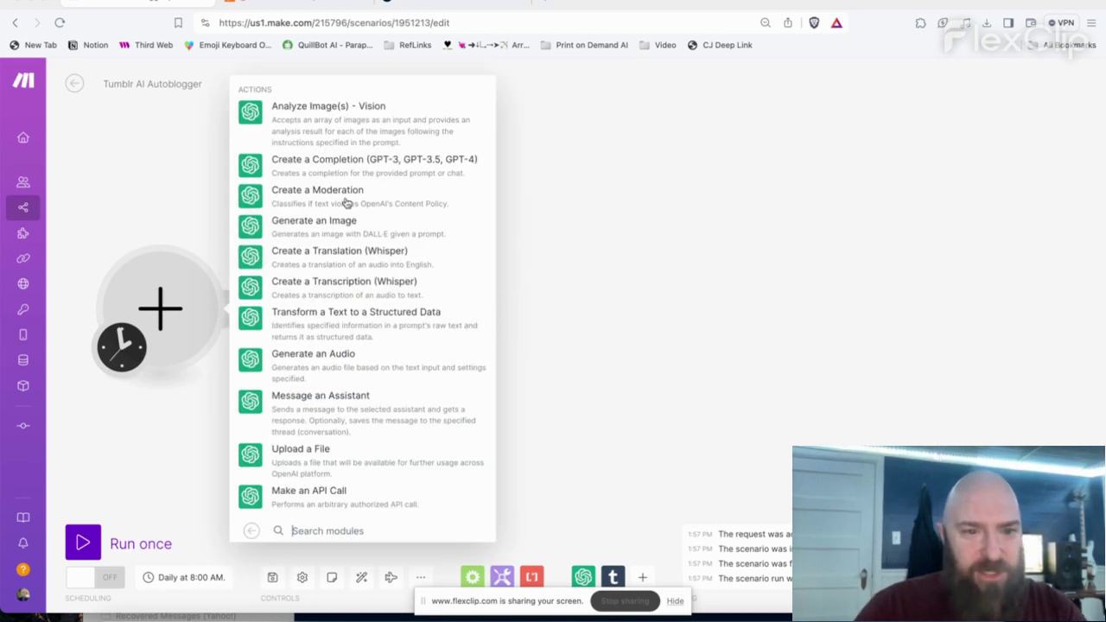
click(360, 219)
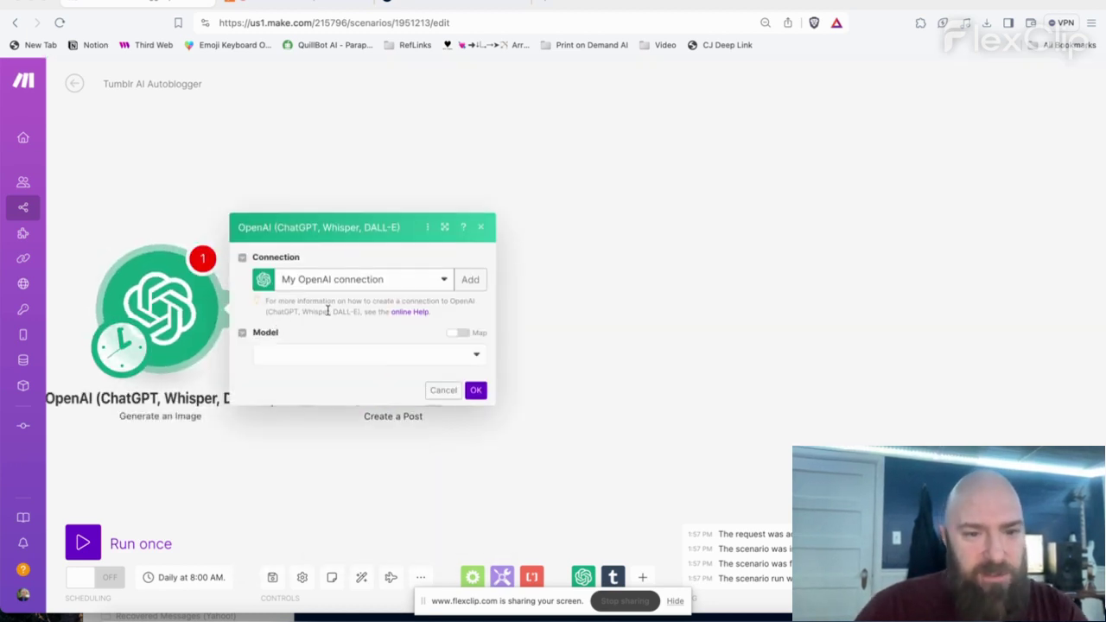
click(363, 363)
click(354, 391)
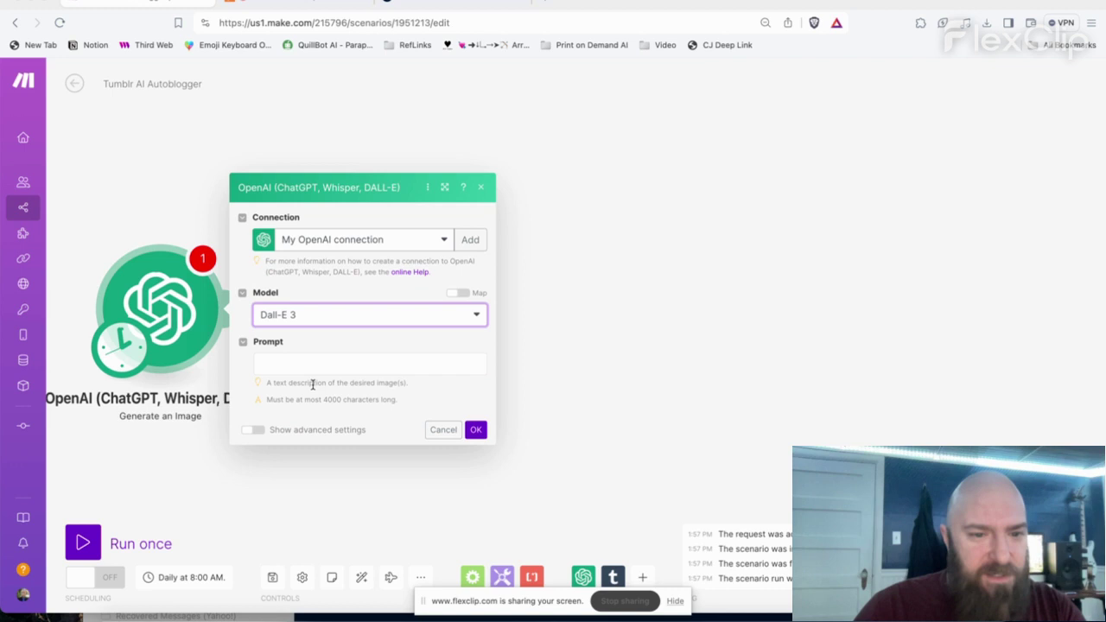
click(318, 367)
text(Ge)
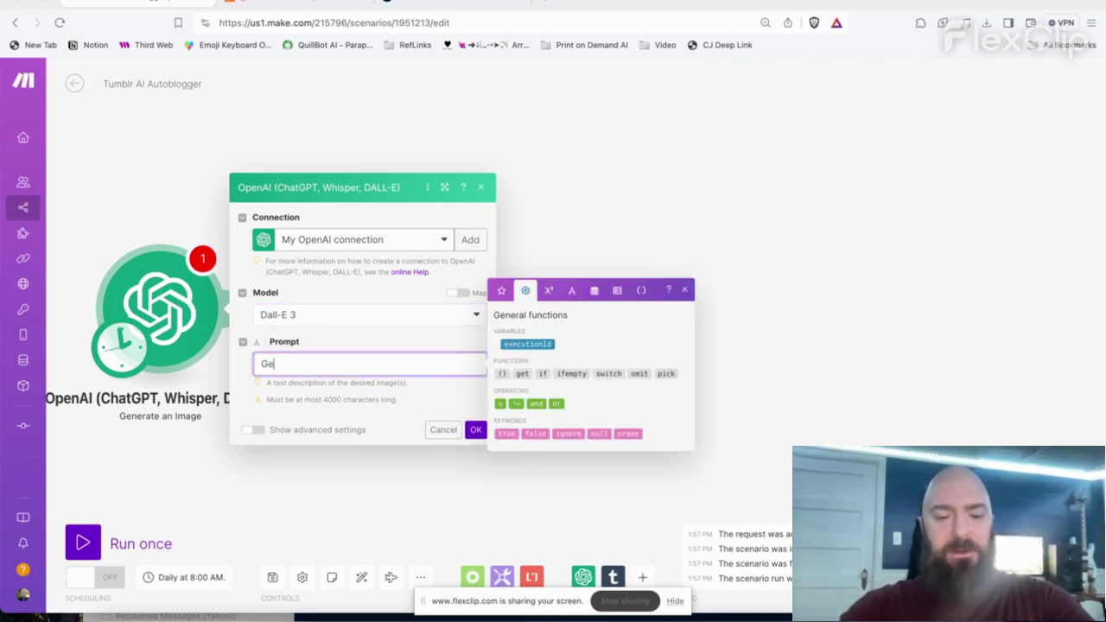
text(nerate an Image of a)
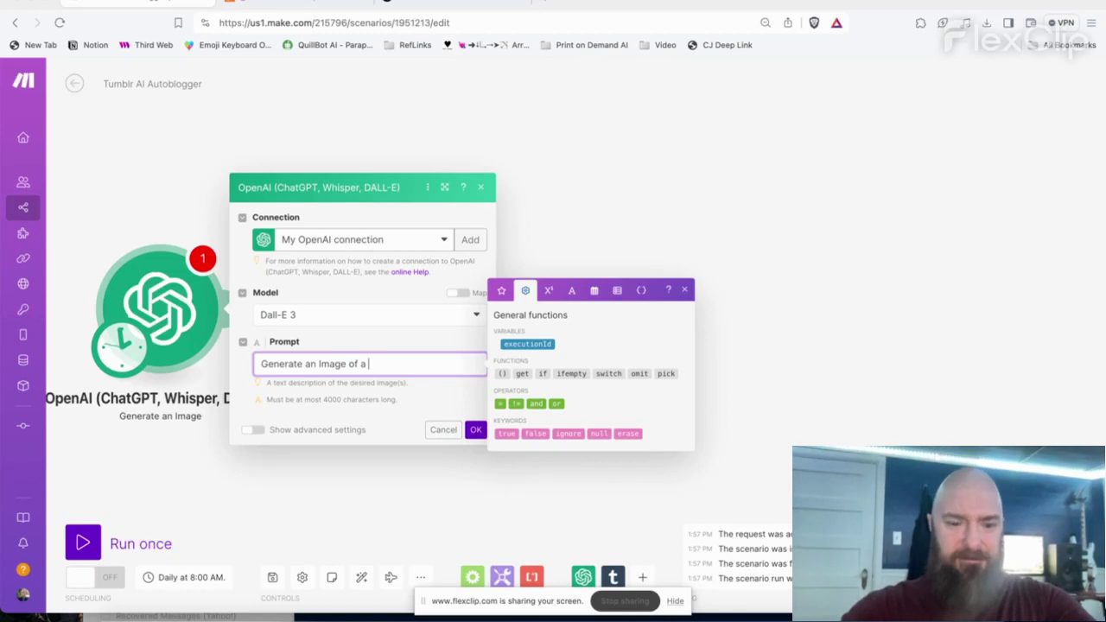
text( Cute Kitten Ph)
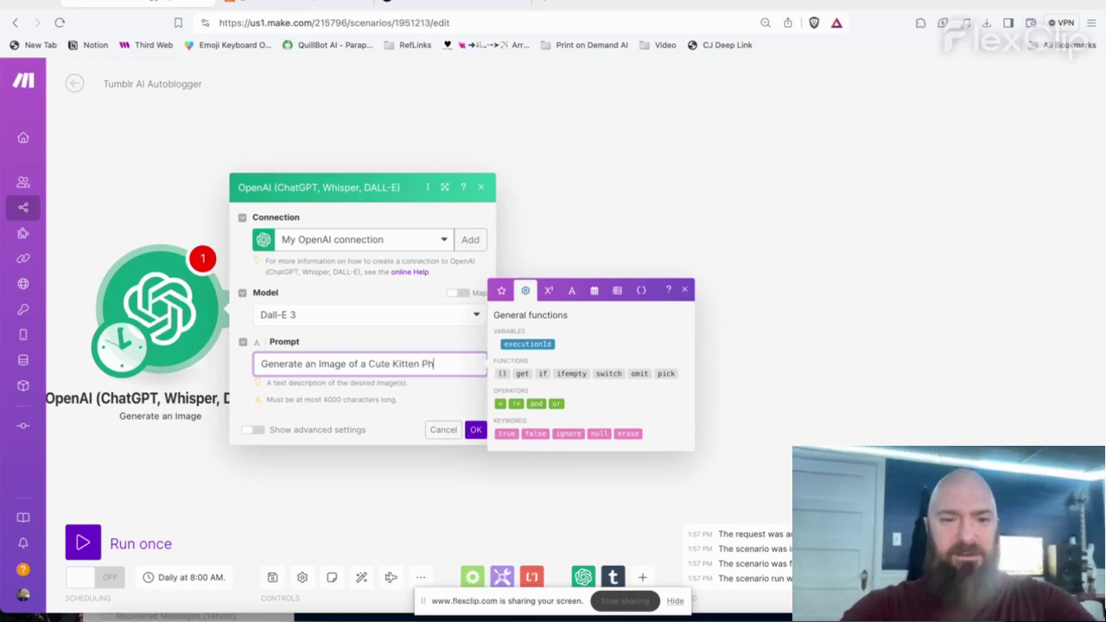
text(oto Realistic)
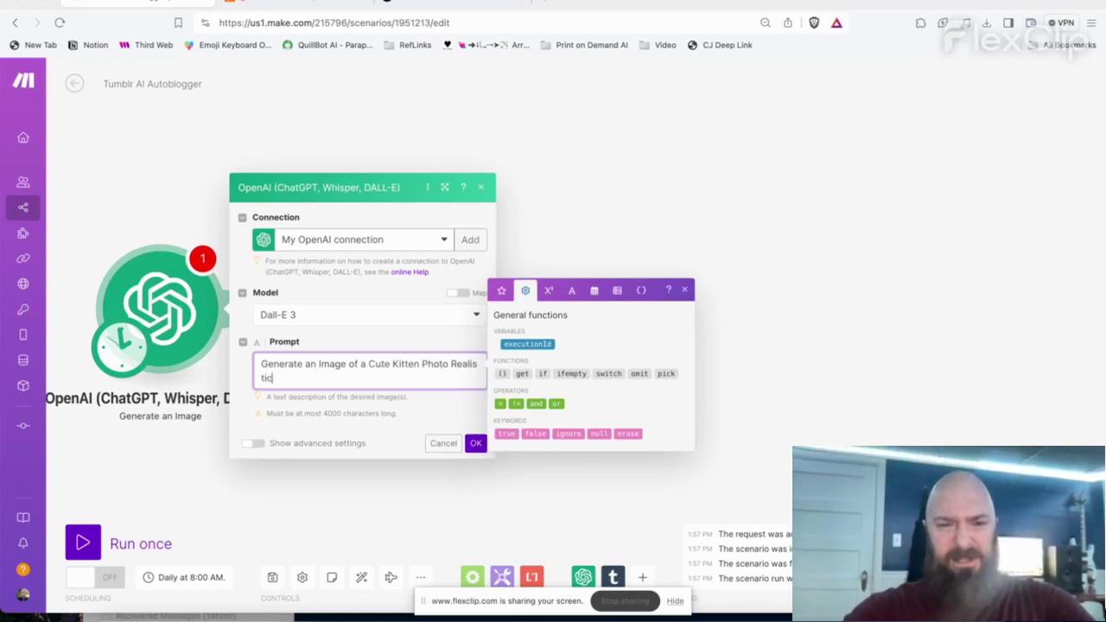
click(475, 442)
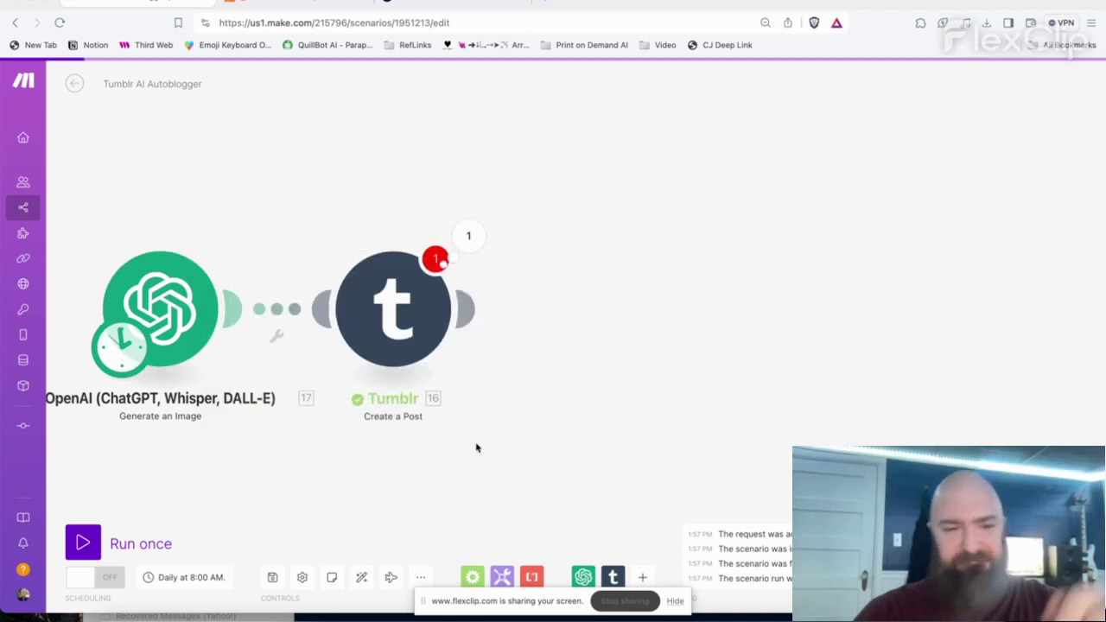
- Keep the image module's advanced quality setting on Standard and confirm
click(169, 307)
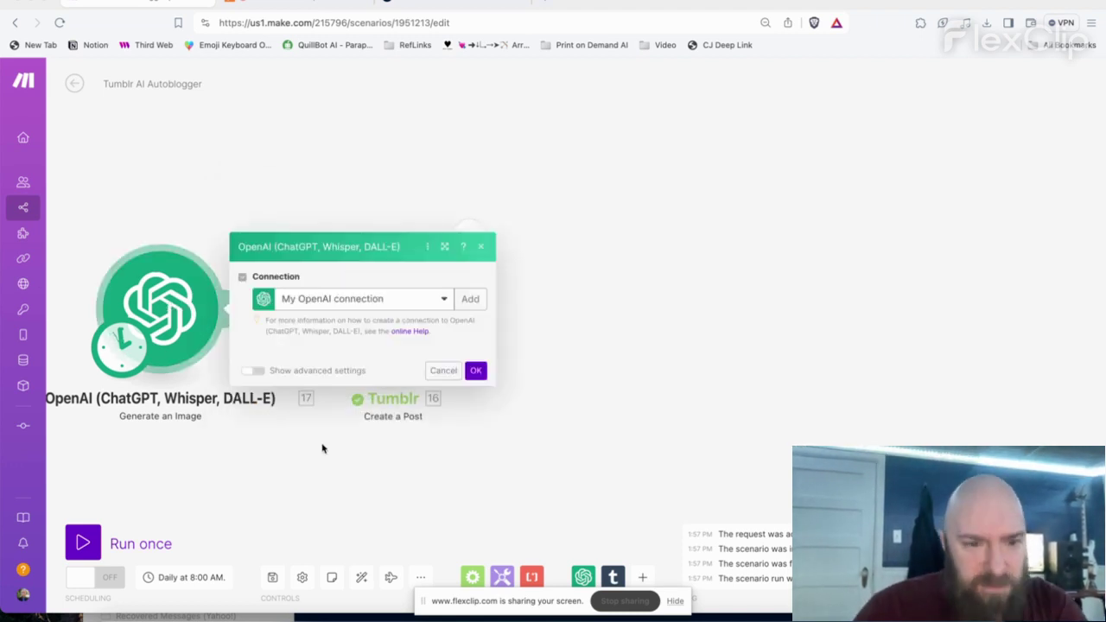
click(255, 439)
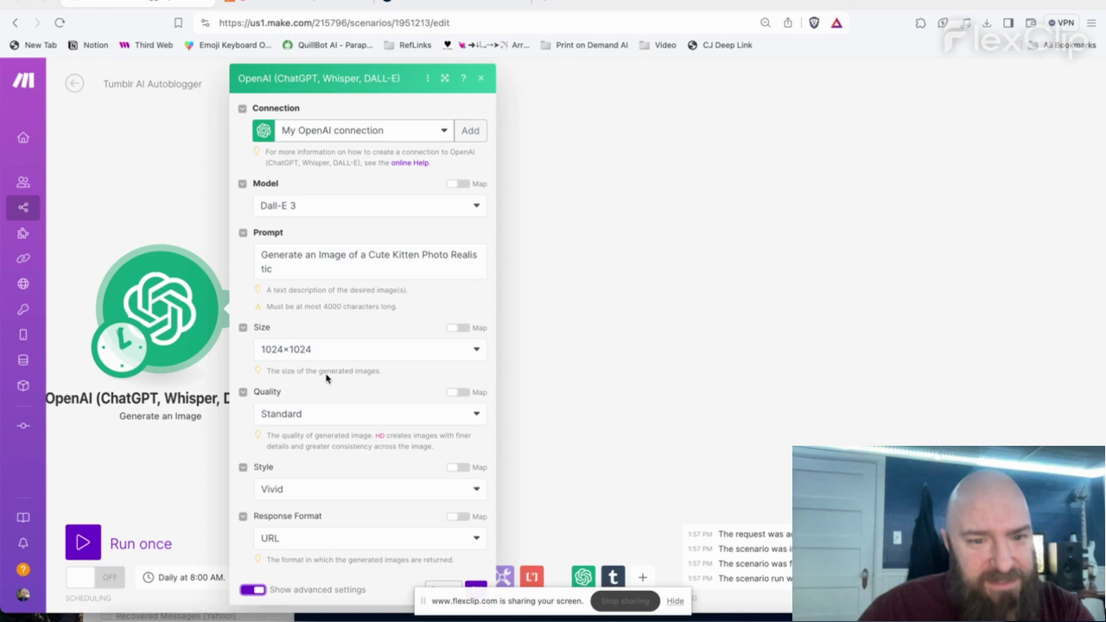
click(310, 418)
click(346, 366)
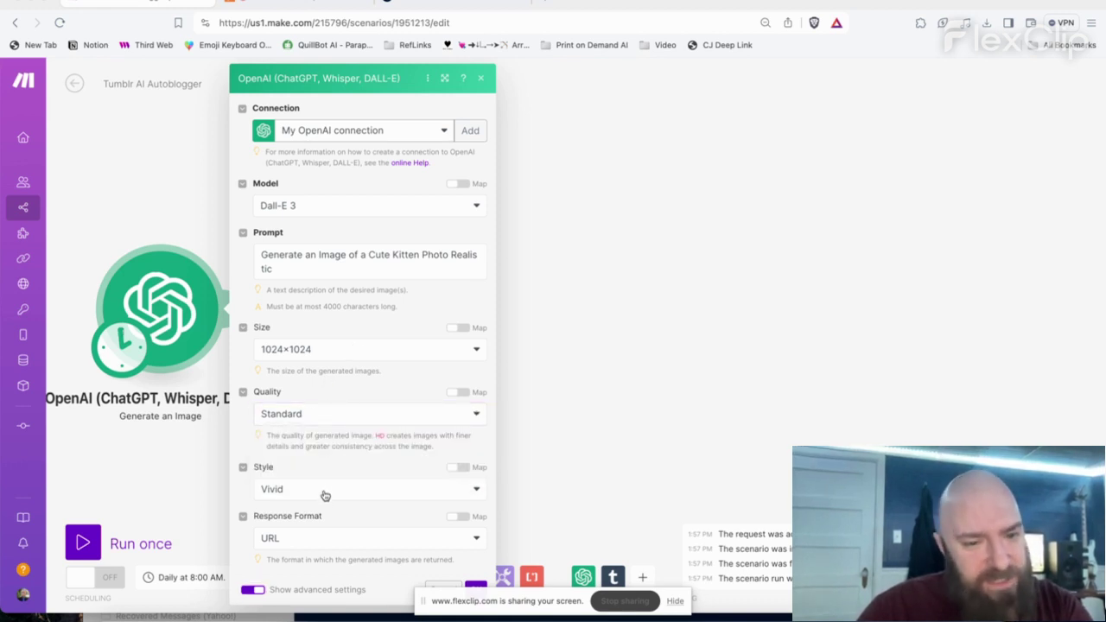
click(481, 589)
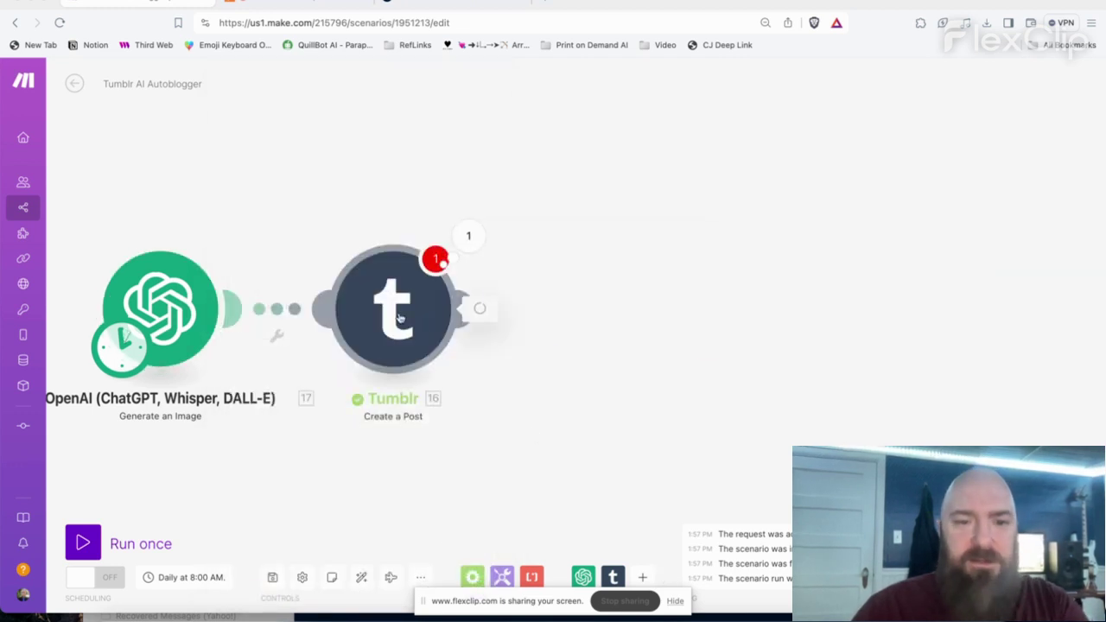
- Replace the Tumblr External URL with the Generate an Image module's 17. Data[]: URL, then reposition the module
click(400, 318)
click(597, 466)
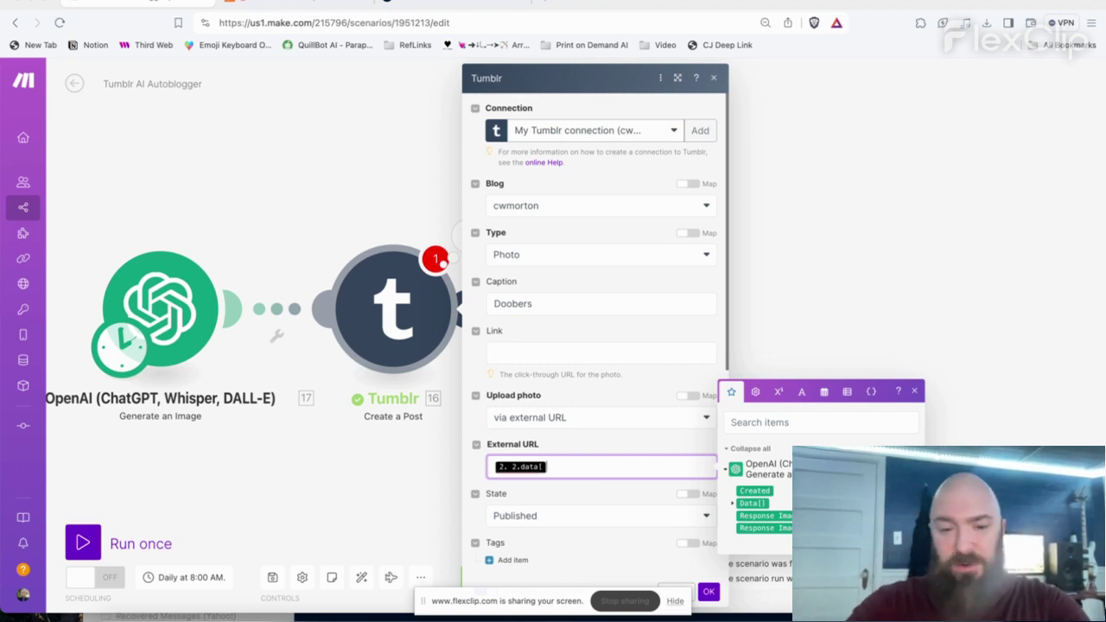
key(BackSpace)
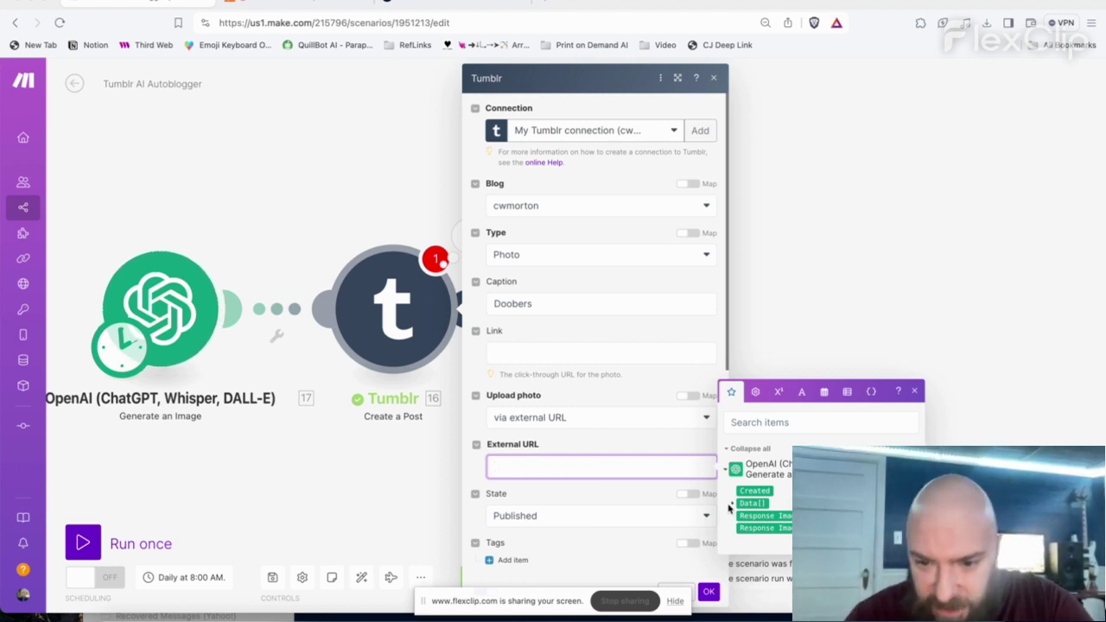
click(732, 503)
click(754, 503)
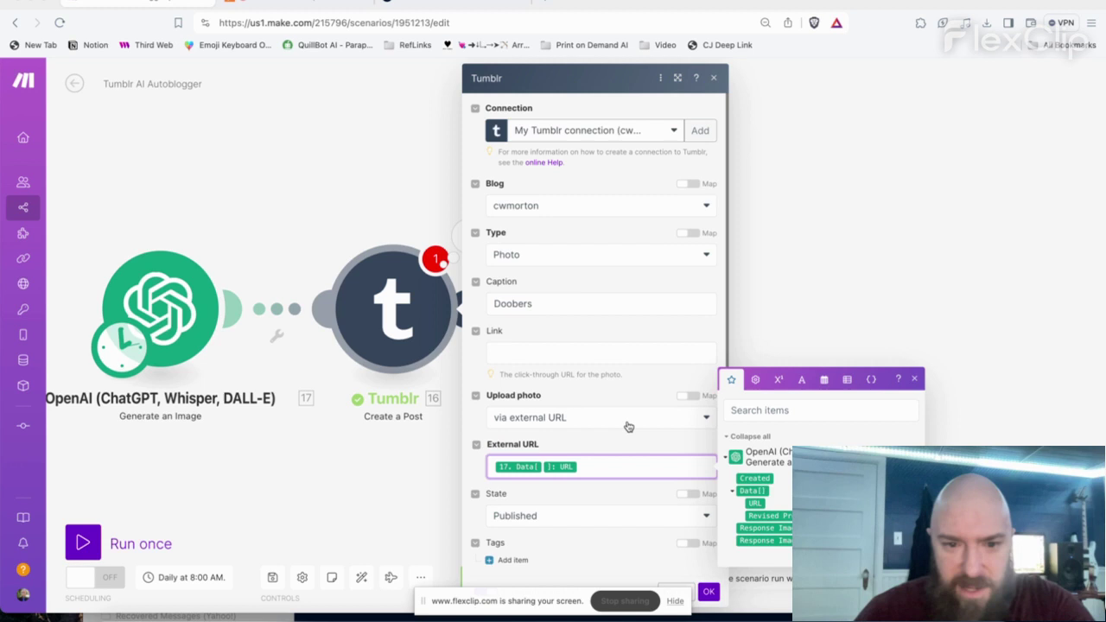
click(629, 453)
scroll(638, 475, down, 3)
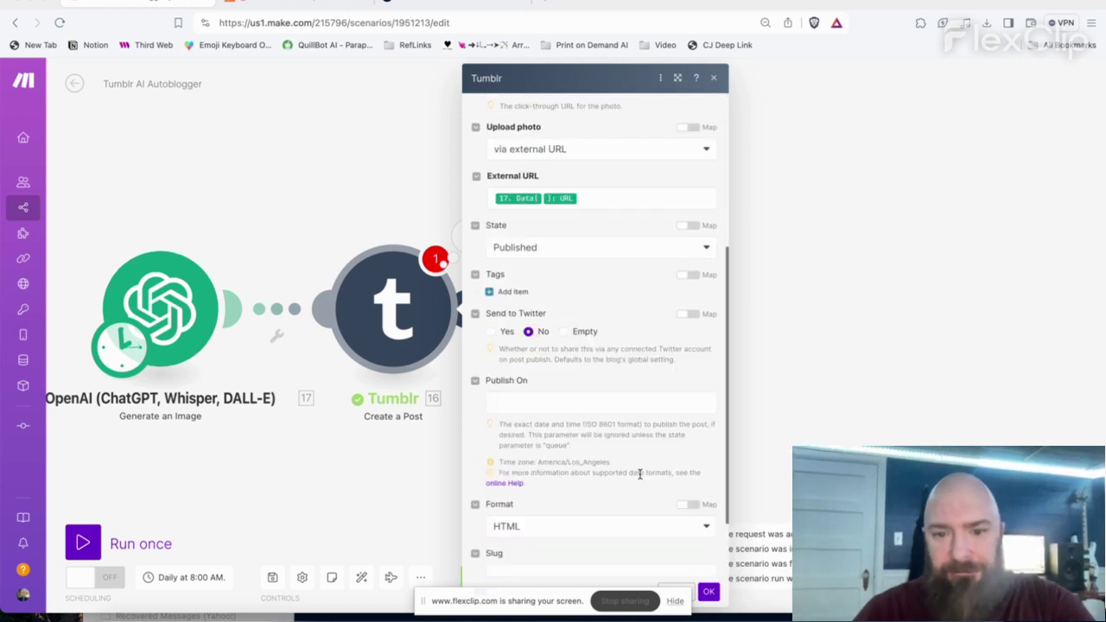
scroll(639, 467, up, 4)
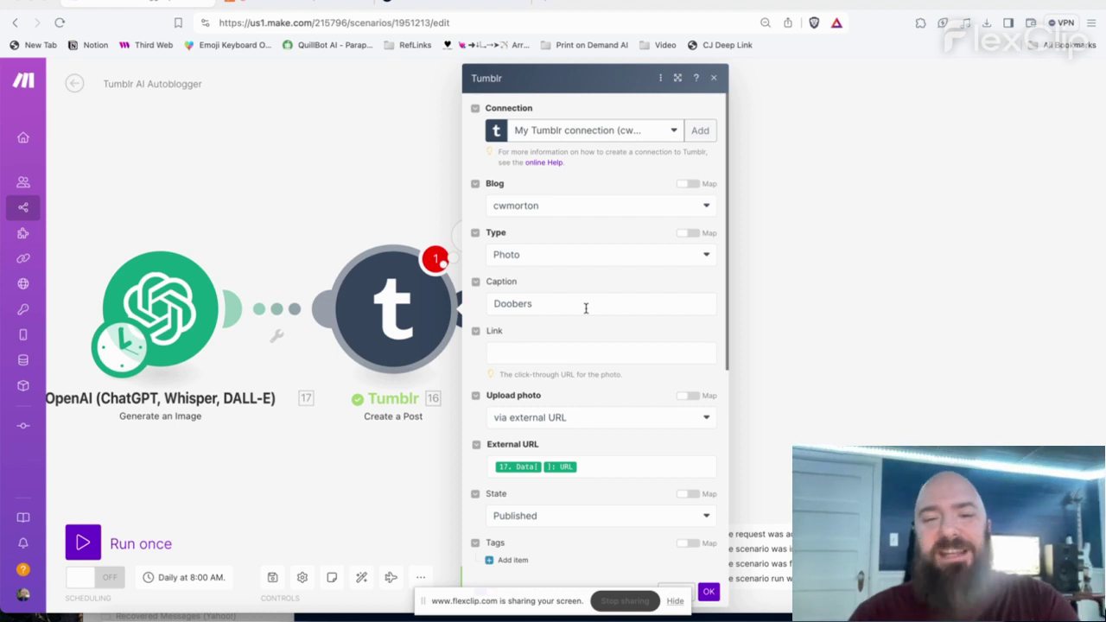
click(708, 591)
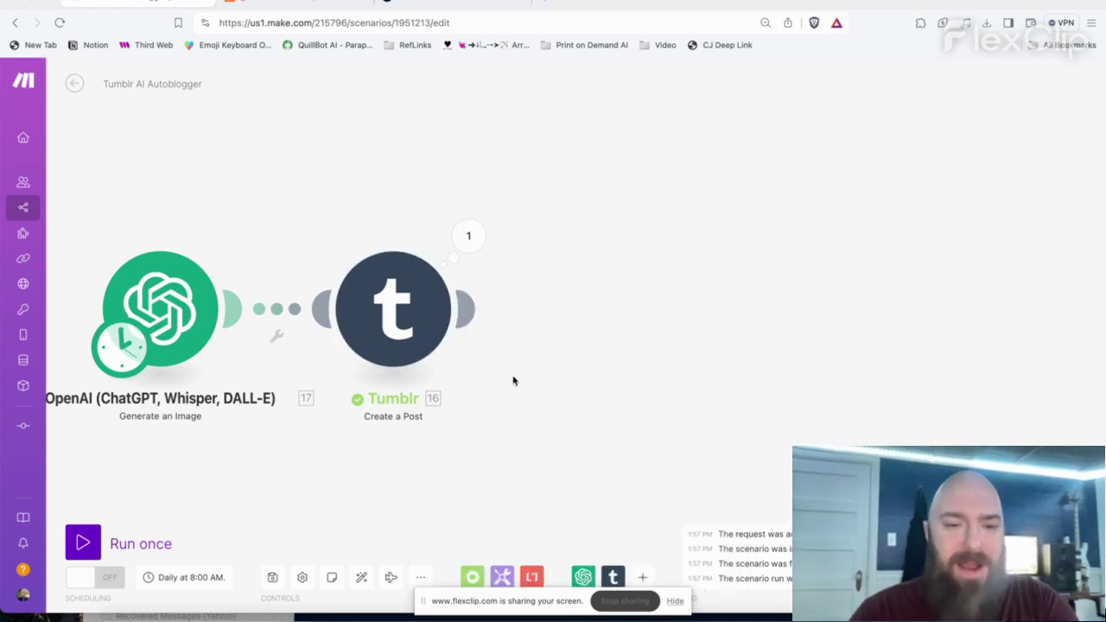
drag(437, 344, 559, 273)
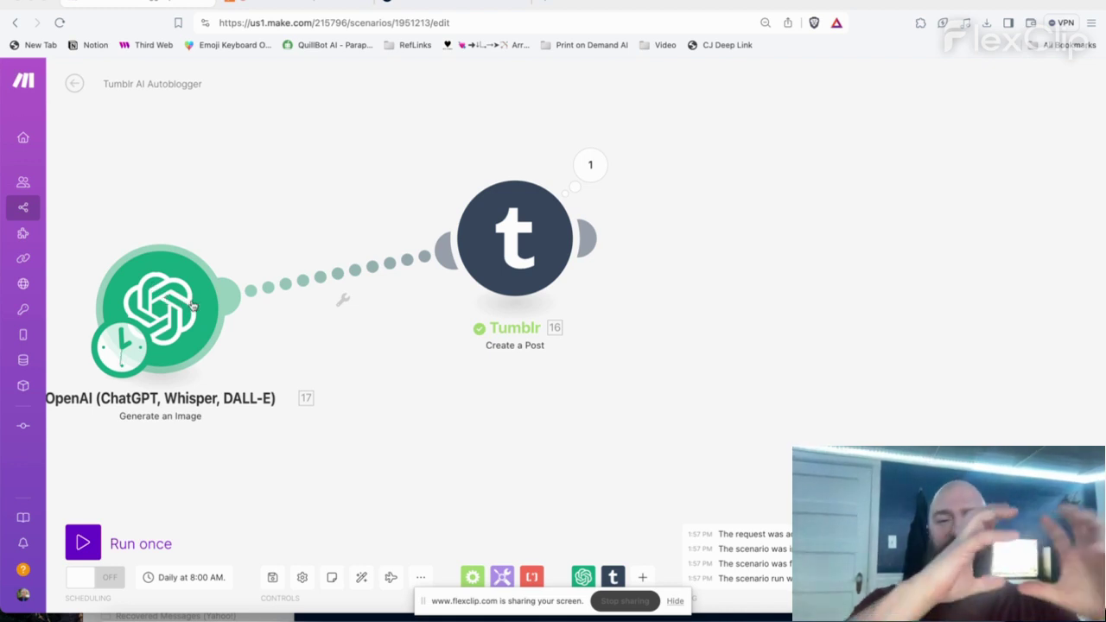
- Review the Tumblr settings without changes, then run the scenario once to publish the kitten photo post
click(536, 245)
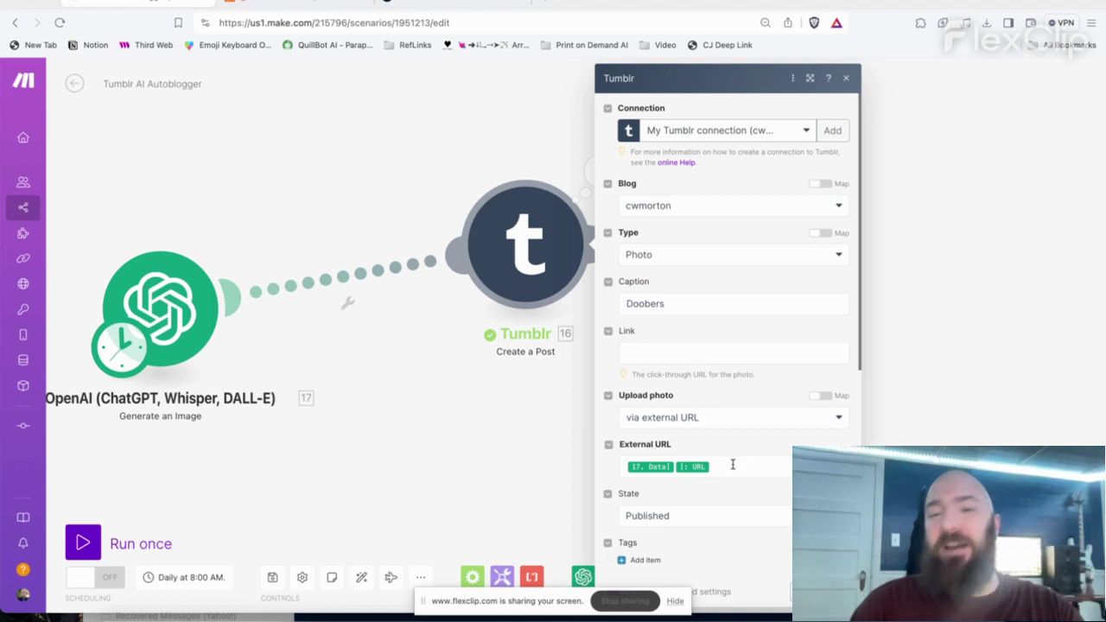
click(831, 592)
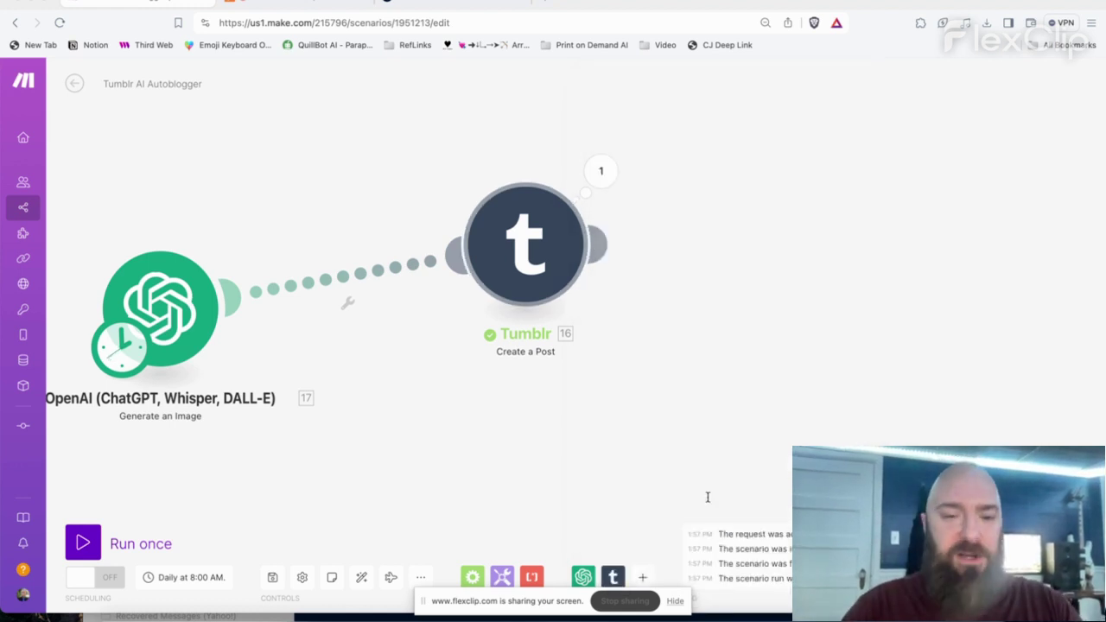
click(85, 542)
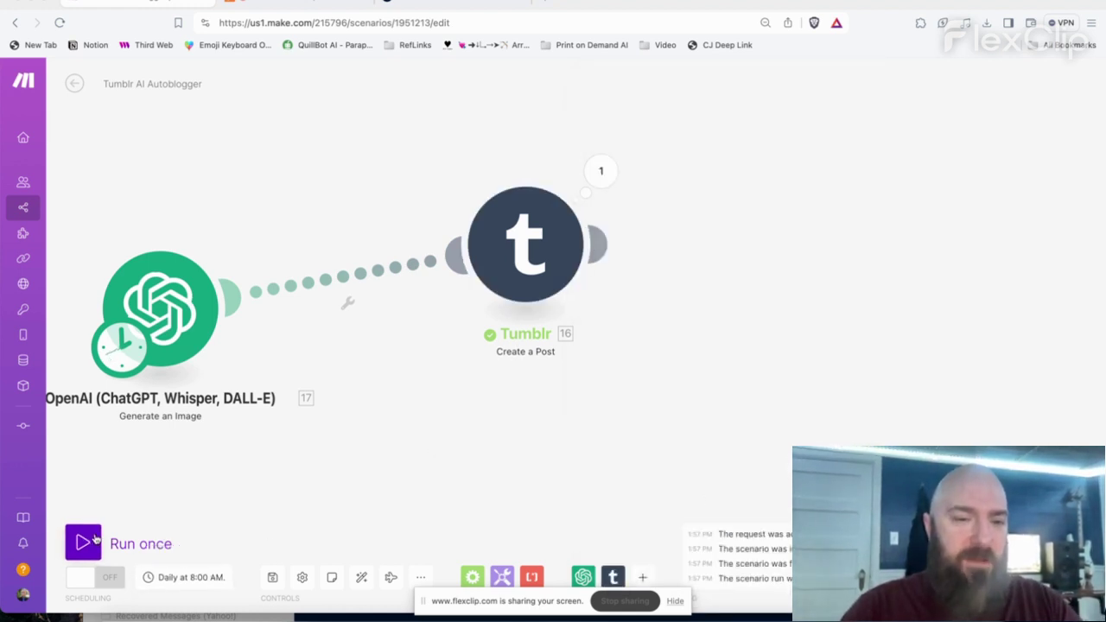